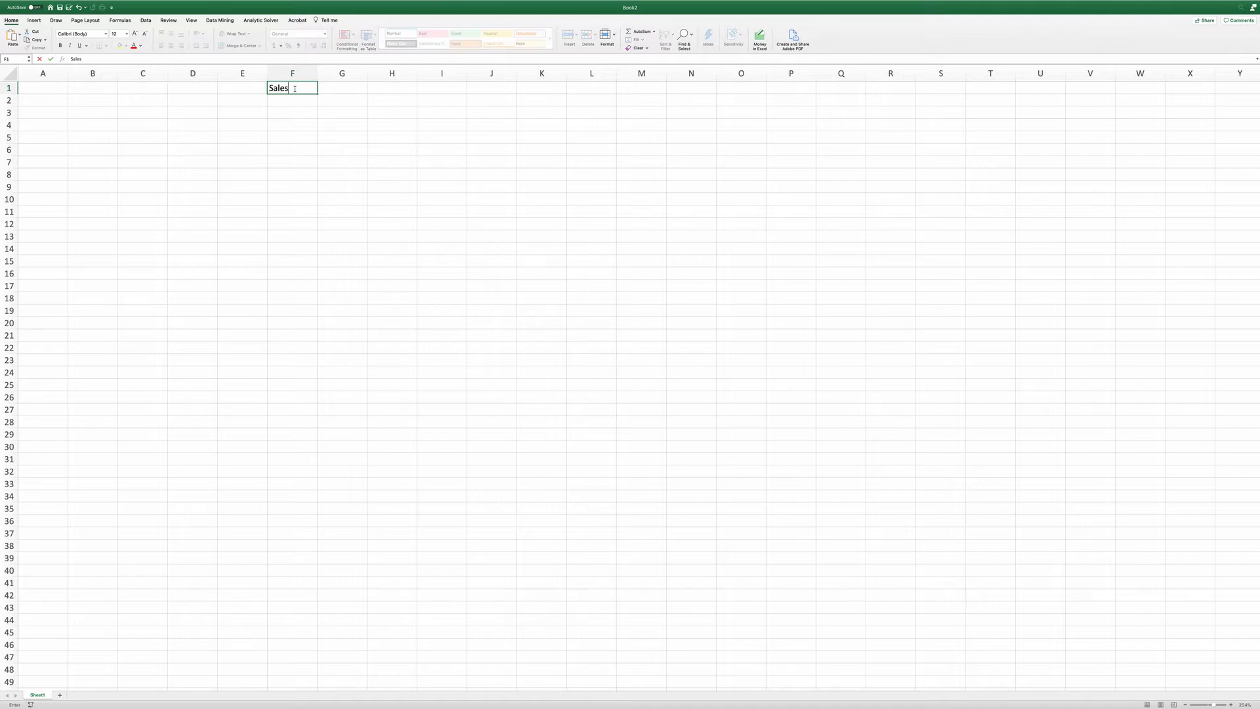
Step: Complete the text equations Sales = 390-0.1*Price in F1 and Profit = (Price - VC) * Sales in F2
text(= 390-0.1*Price)
key(Return)
text(P)
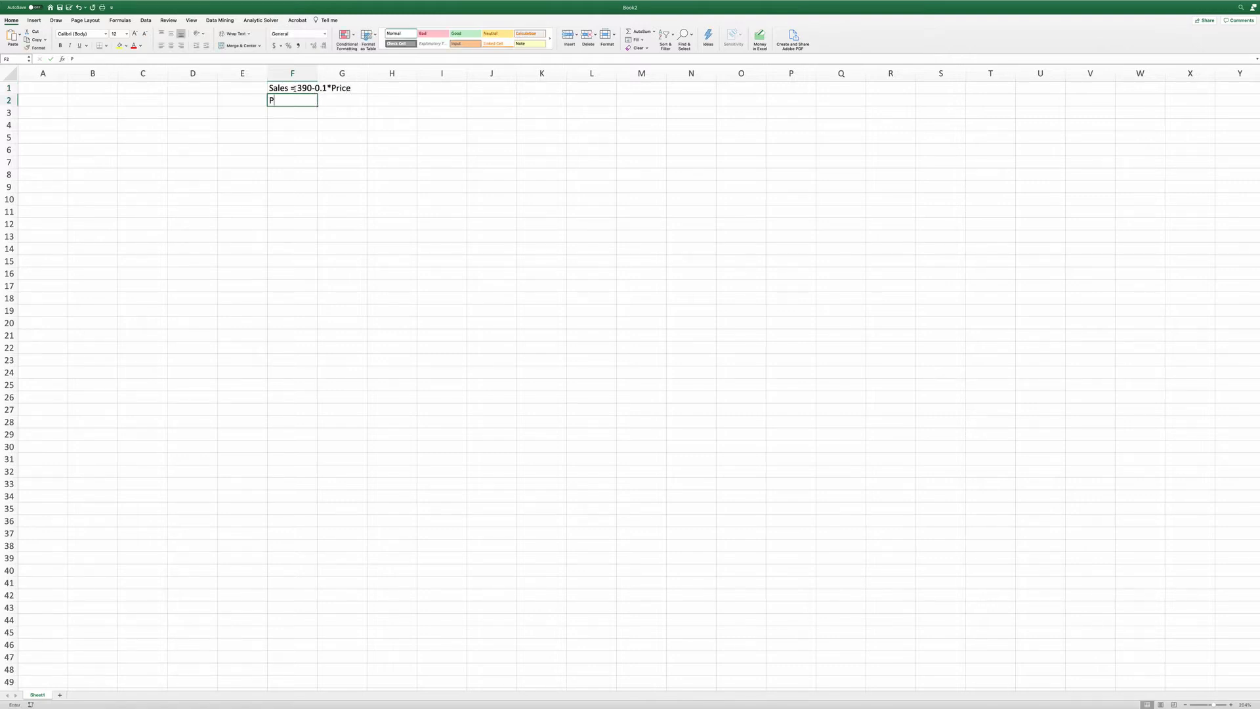
text(rofit (P)
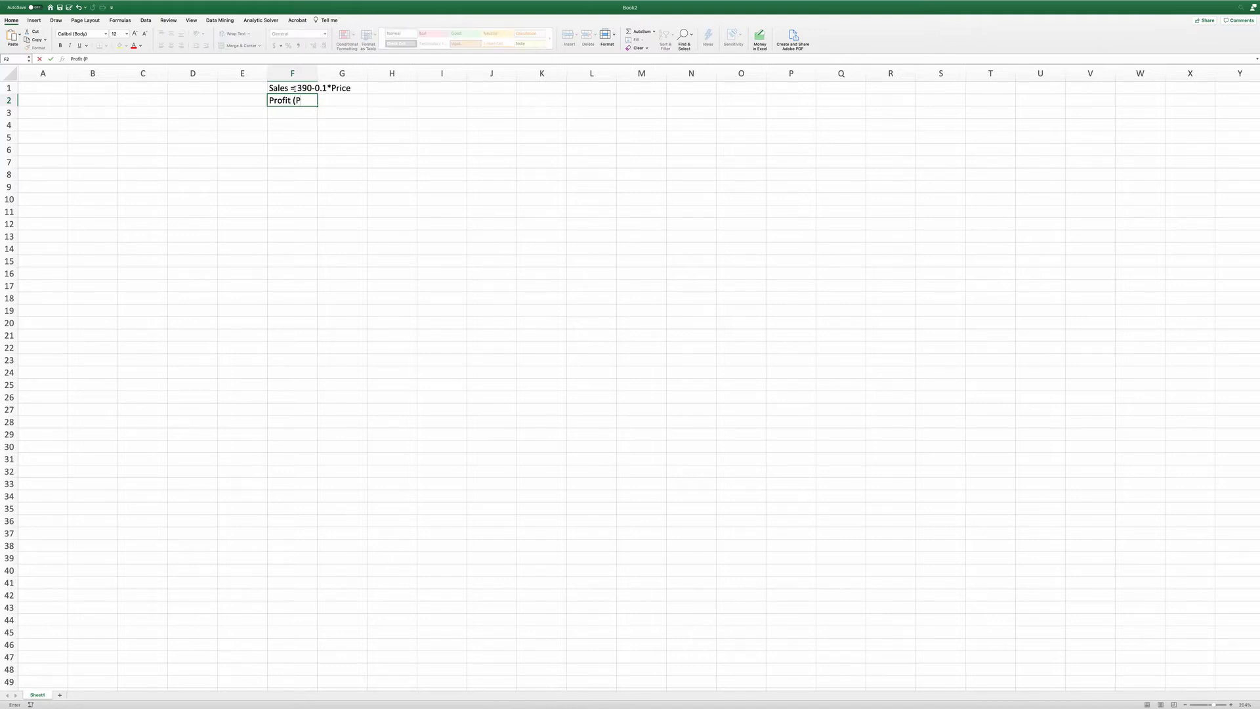
key(BackSpace)
text(= (Price - C)
key(BackSpace)
text(VC) * Sales -FC)
key(BackSpace)
key(BackSpace)
key(BackSpace)
key(BackSpace)
key(Return)
Step: Enter the heading Variable Cost in A1 with the value $100 below it in A2
click(42, 89)
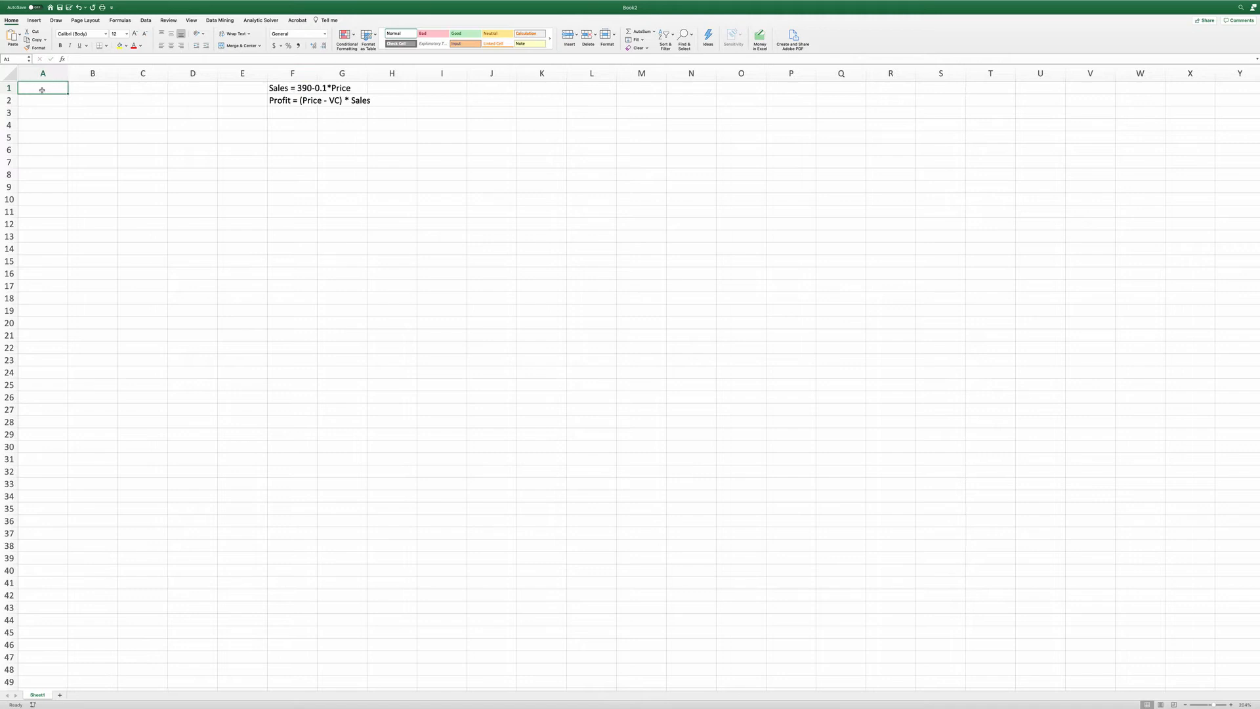
text(Va)
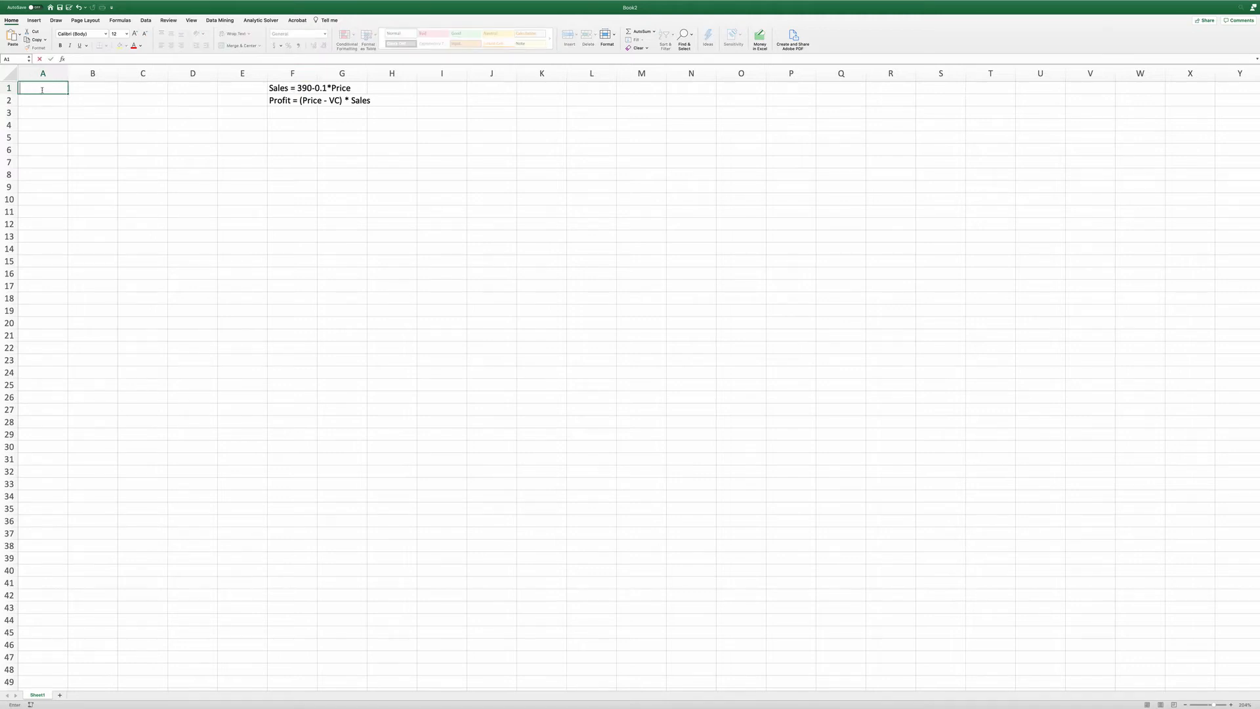
text(riable Cost)
key(Return)
text($100)
key(Return)
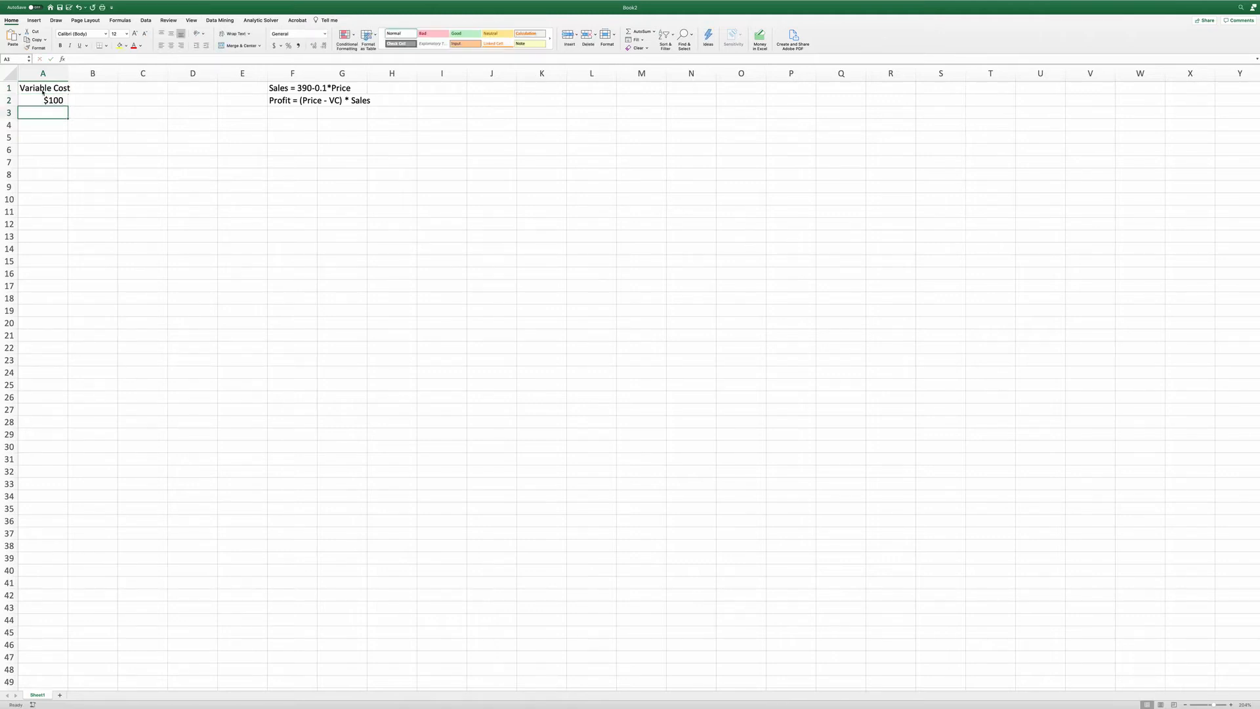
Step: Enter the heading Price in B1 with a starting price of $100 in B2
click(91, 89)
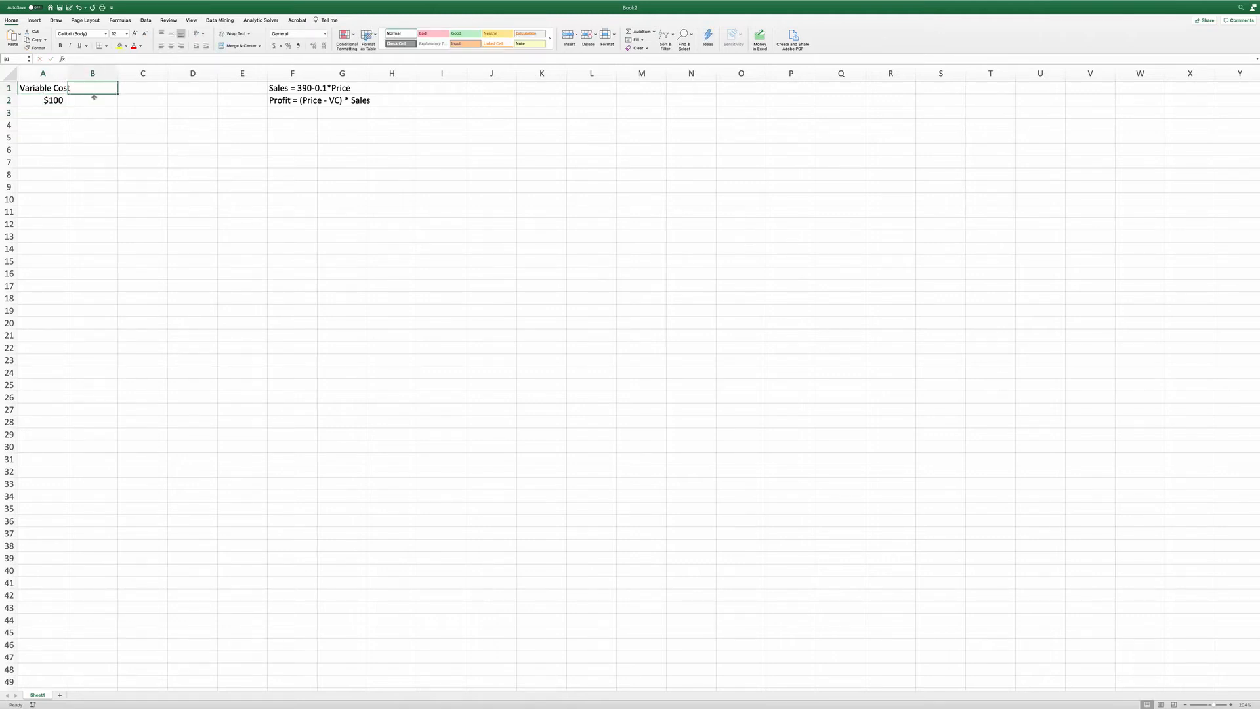
text(Price)
key(Return)
text($100)
key(Return)
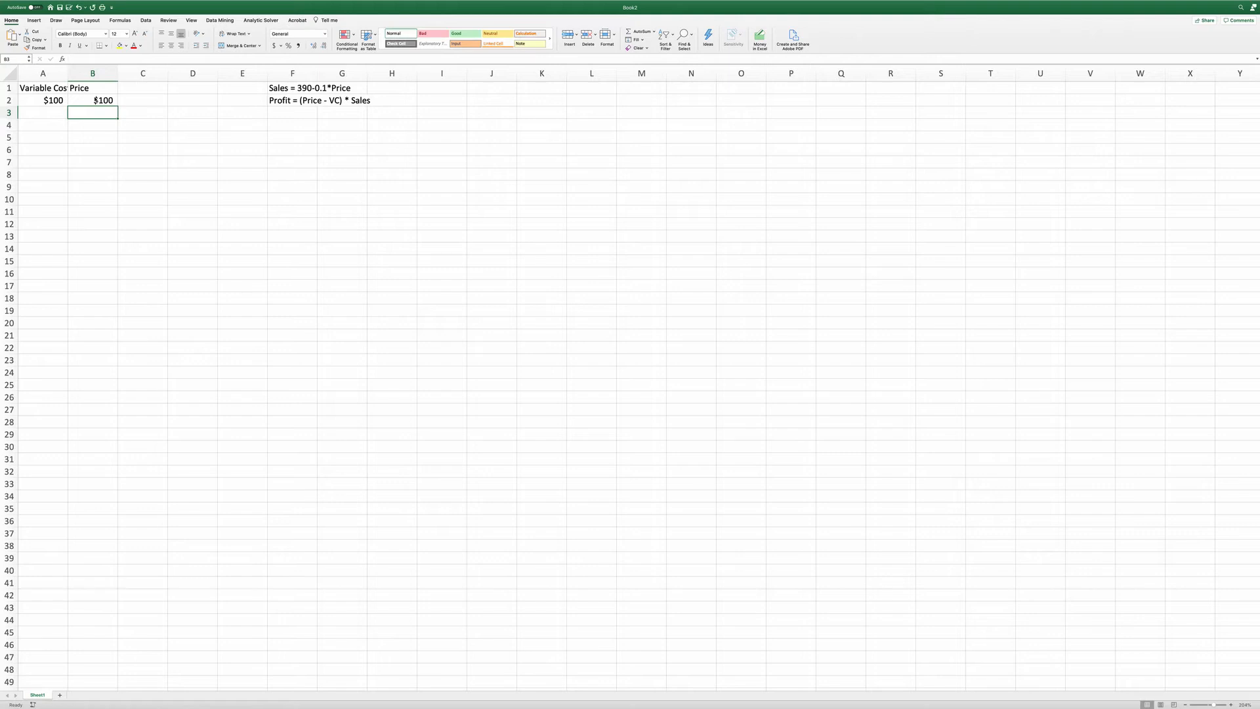
Step: Add a Sales heading in C1 and calculate sales in C2 with the formula =390-0.1*B2
click(144, 88)
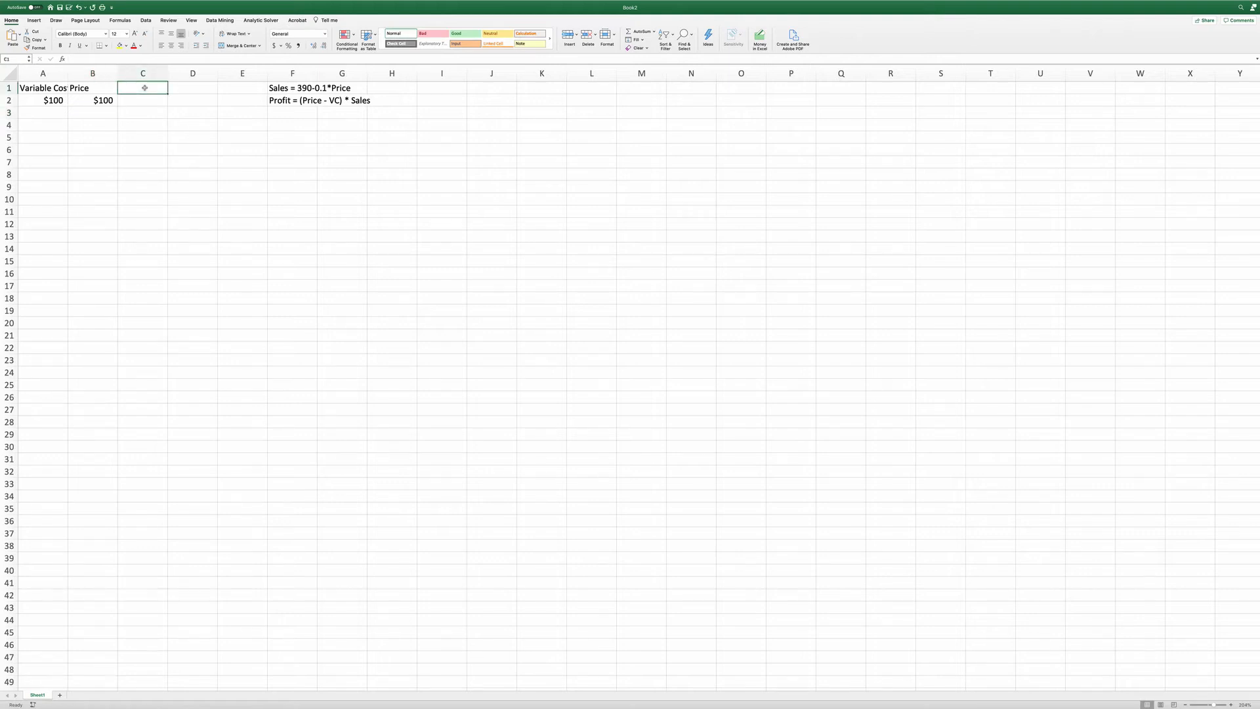
text(Sales)
key(Return)
text(=390)
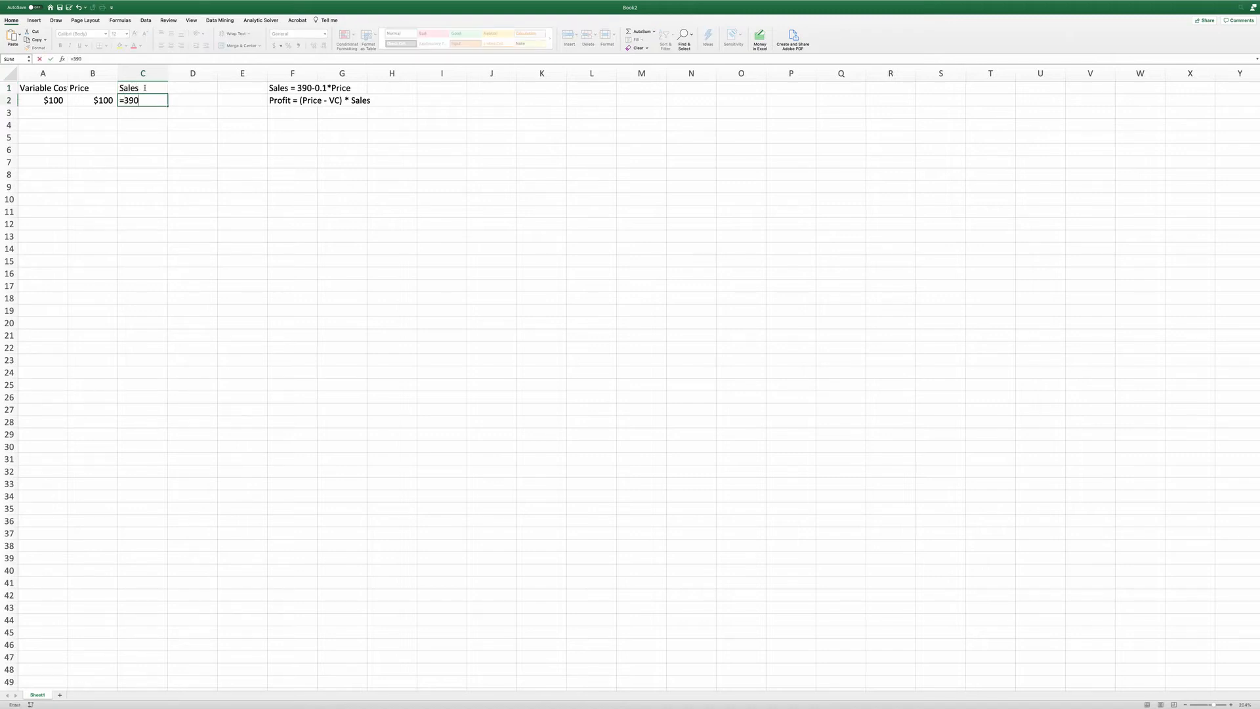
text(-0.1*)
click(100, 100)
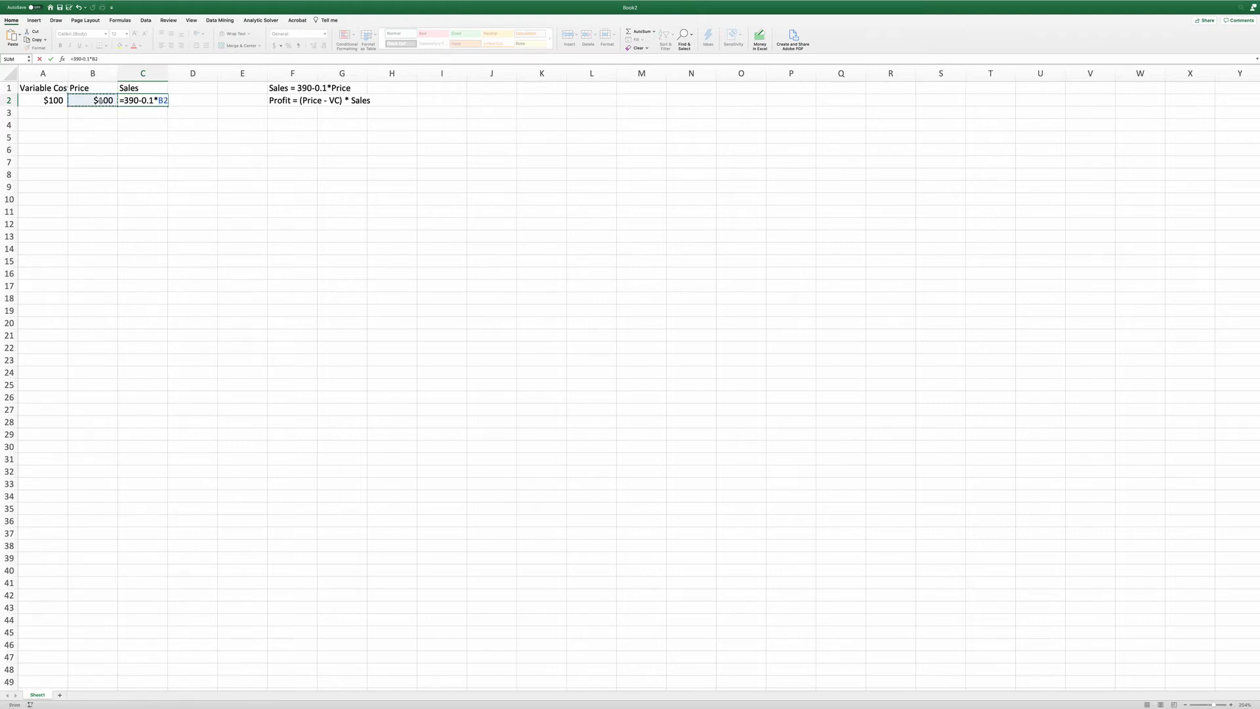
key(Return)
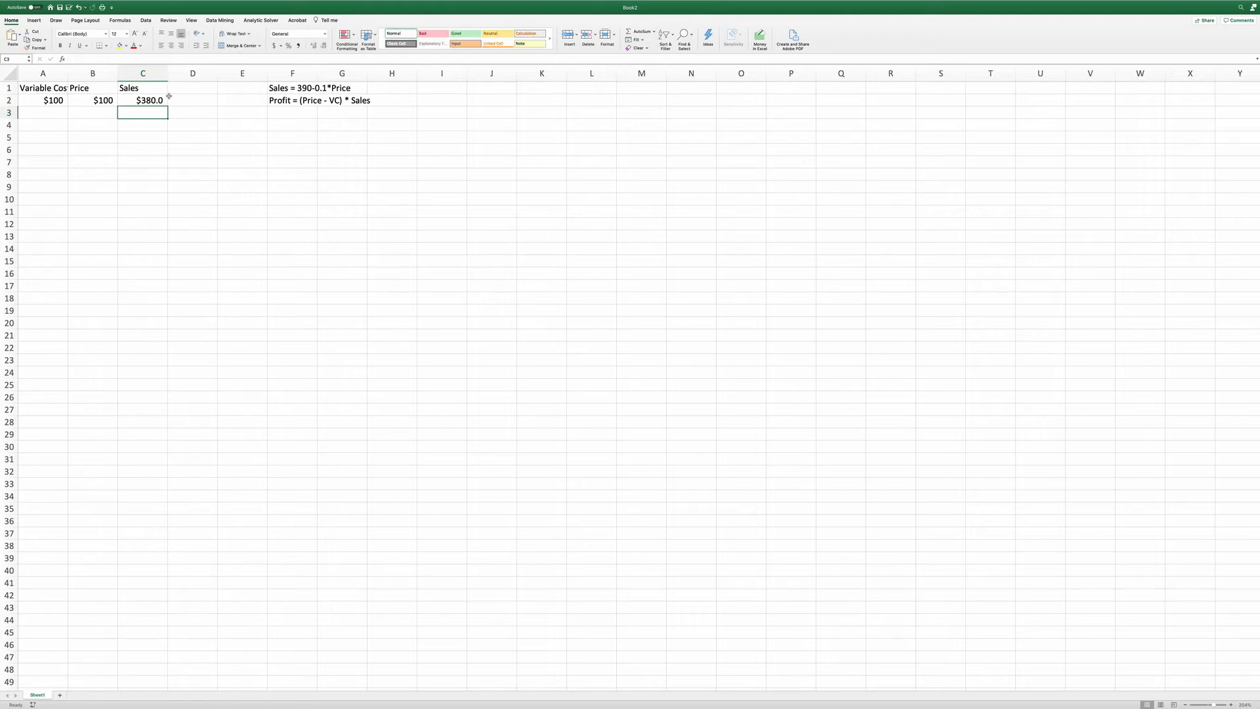
Step: Add a Profit heading in D1 and calculate profit in D2 with the formula =(B2-A2)*C2
click(188, 91)
text(Profit)
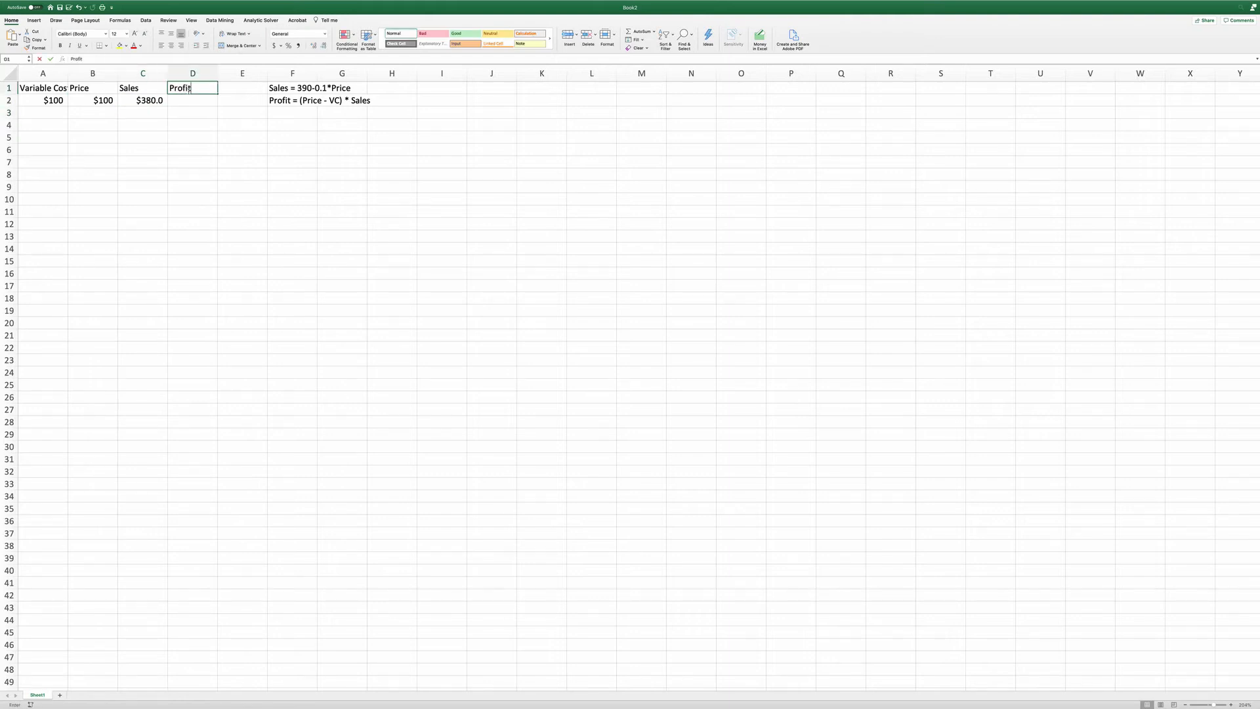
key(Return)
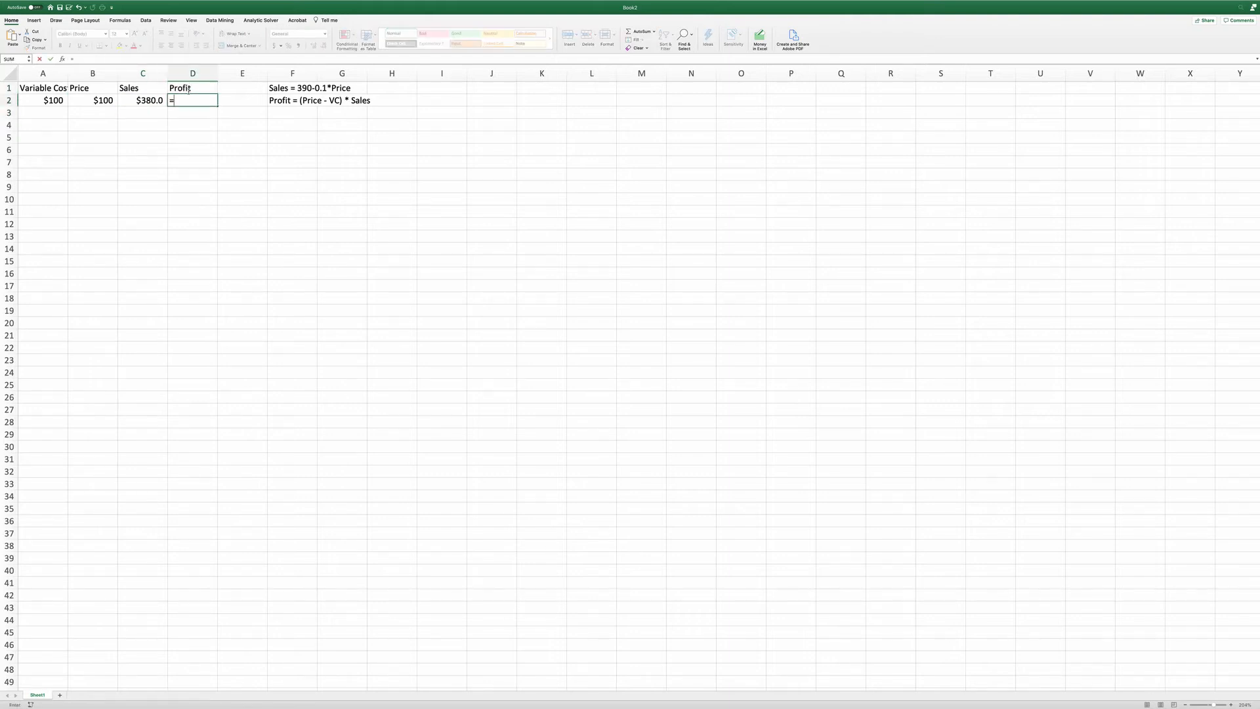
text(=()
click(104, 100)
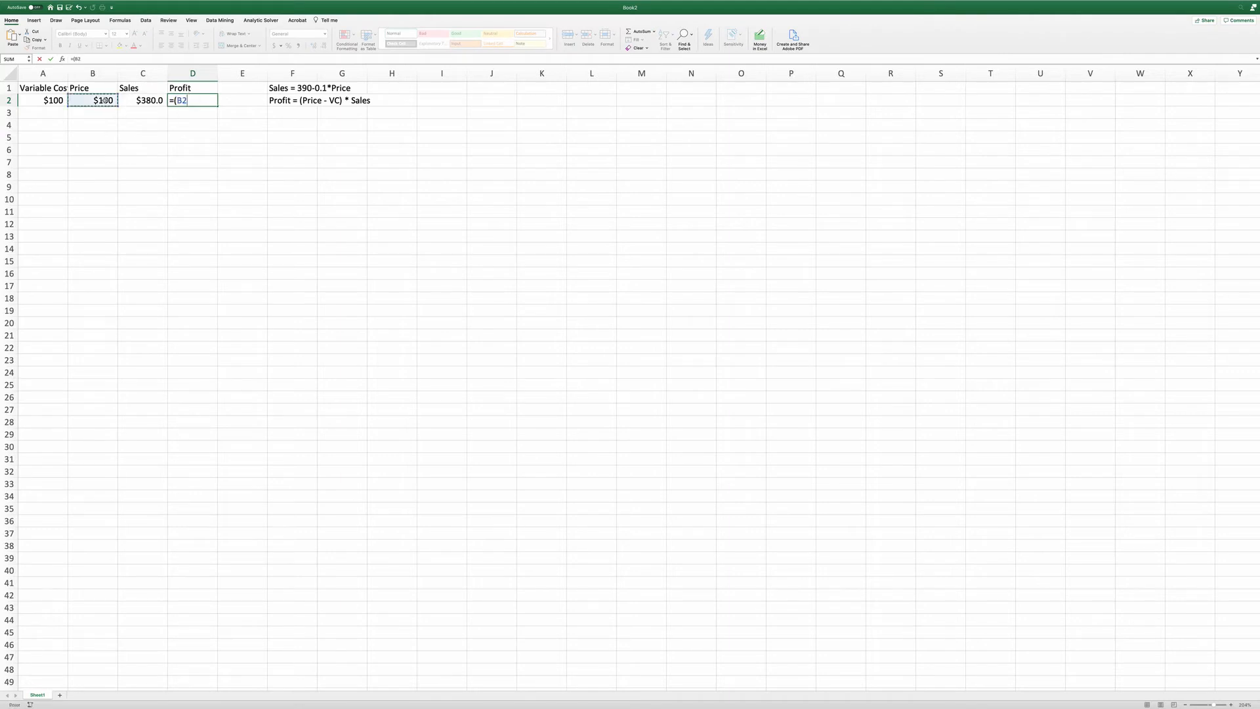
text(-)
click(51, 101)
text()*)
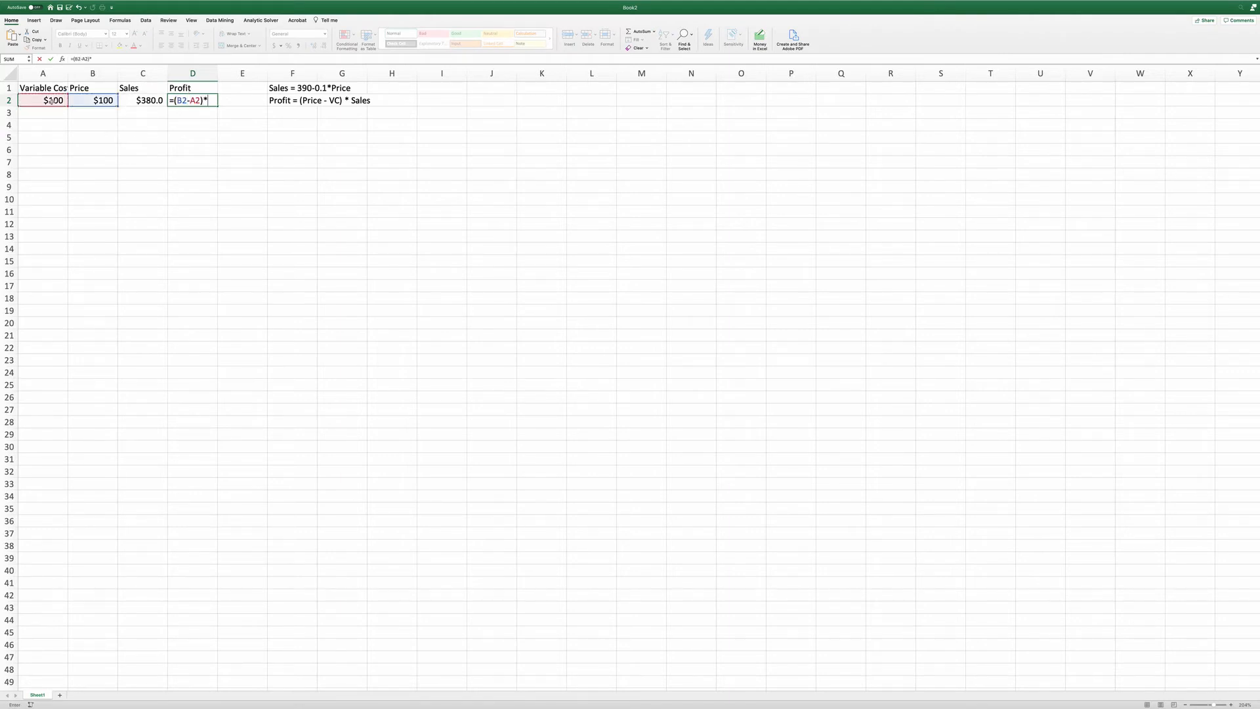
click(130, 97)
key(Return)
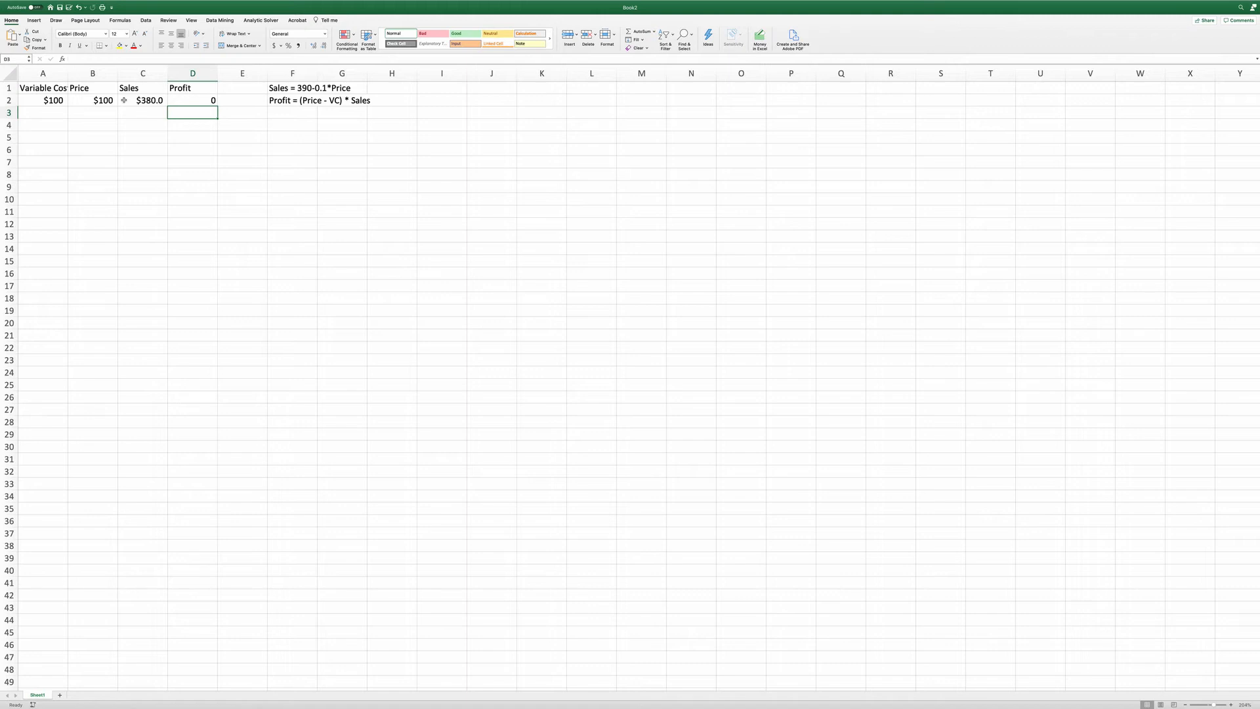
Step: Enter $200 in B3 and extend the price series in $100 increments down to $3,900 in B40
click(91, 114)
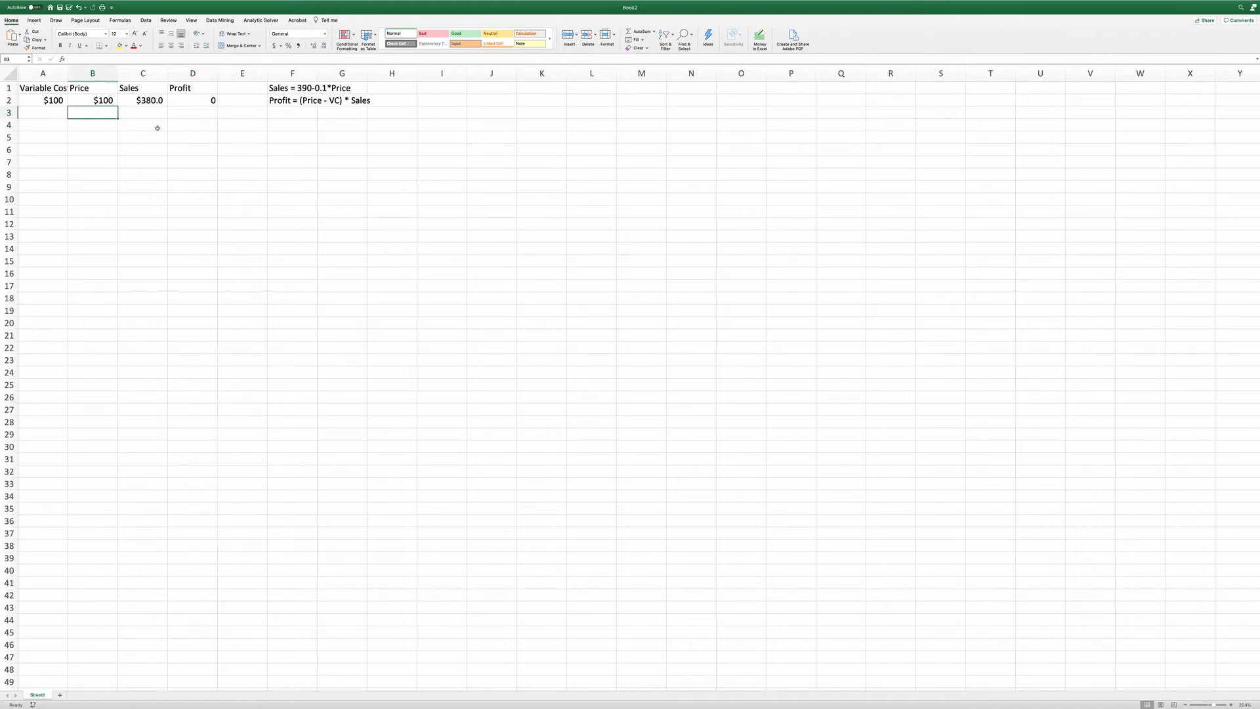
text($200)
key(Return)
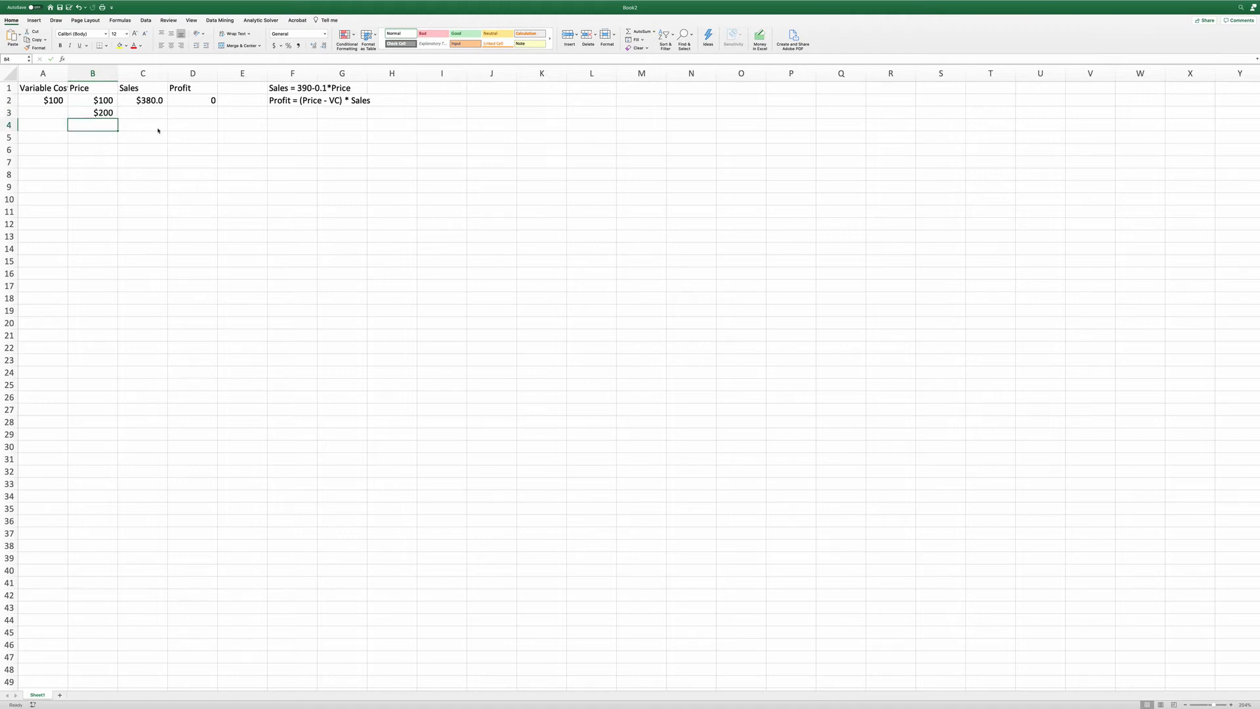
drag(104, 98, 99, 112)
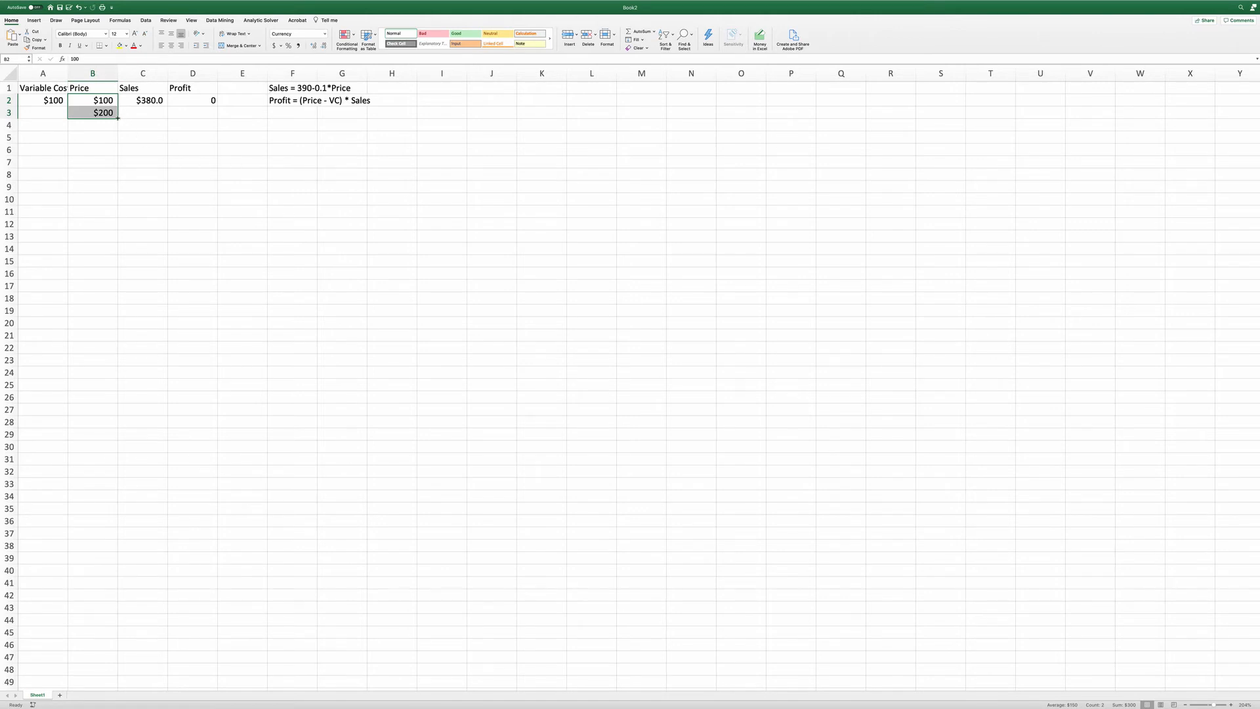
drag(118, 118, 114, 570)
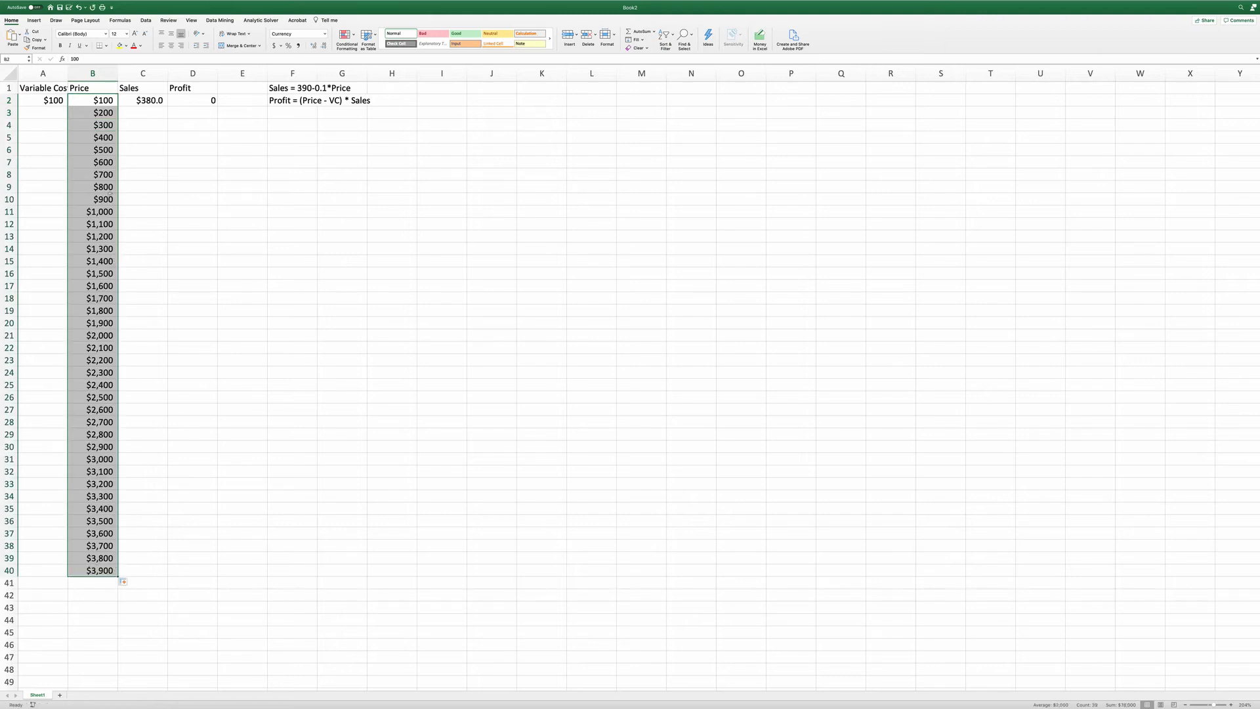
Step: Widen column A to fit its heading, and fill the variable cost and the Sales and Profit formulas down to row 40
click(55, 97)
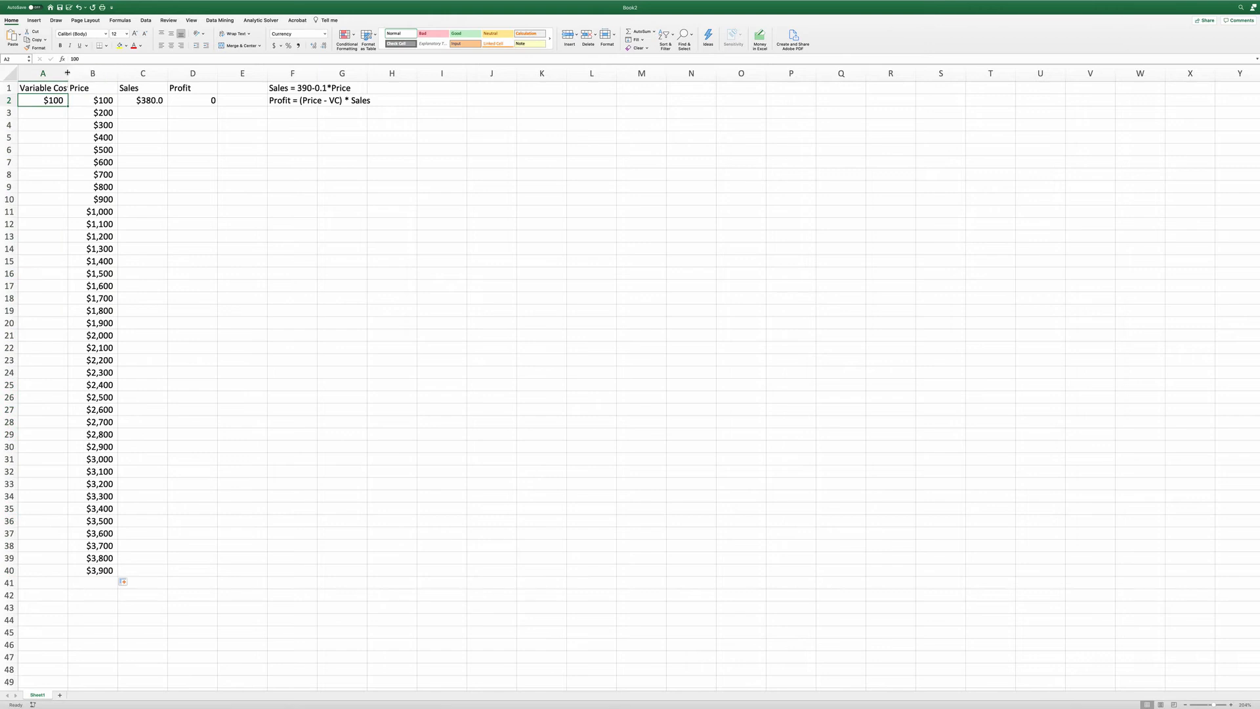
drag(67, 74, 73, 75)
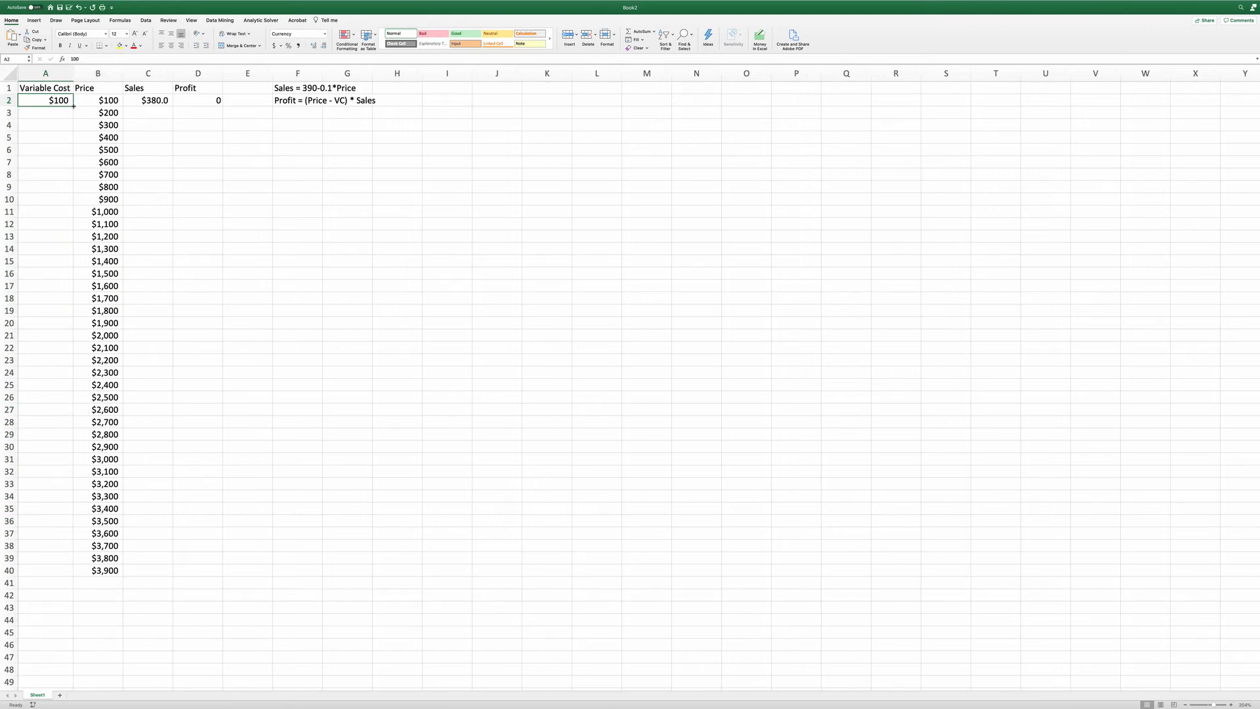
double_click(74, 105)
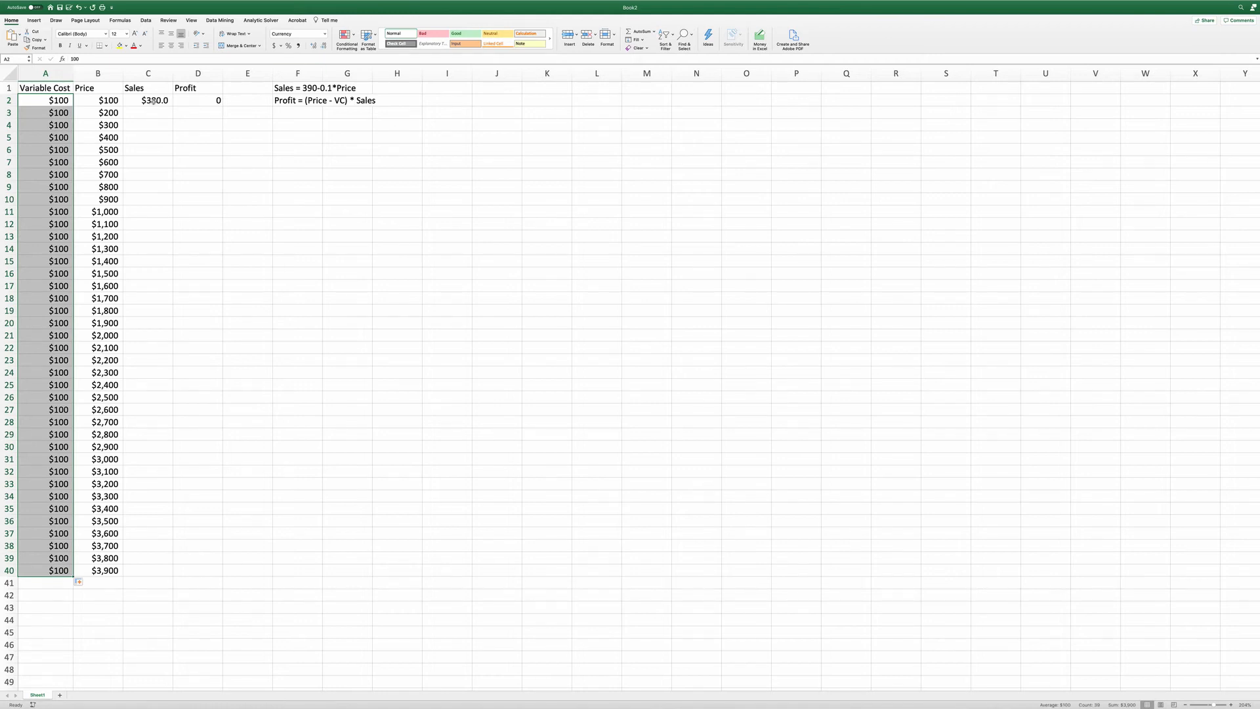
drag(153, 102, 191, 97)
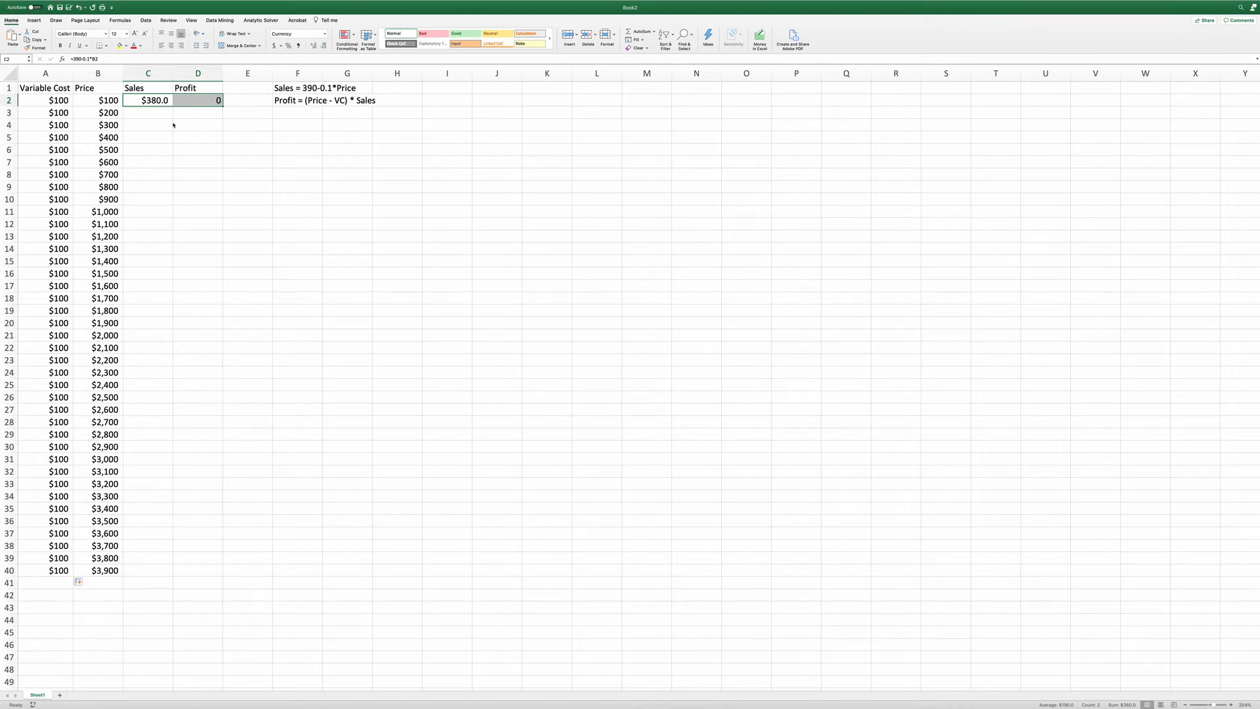
double_click(223, 106)
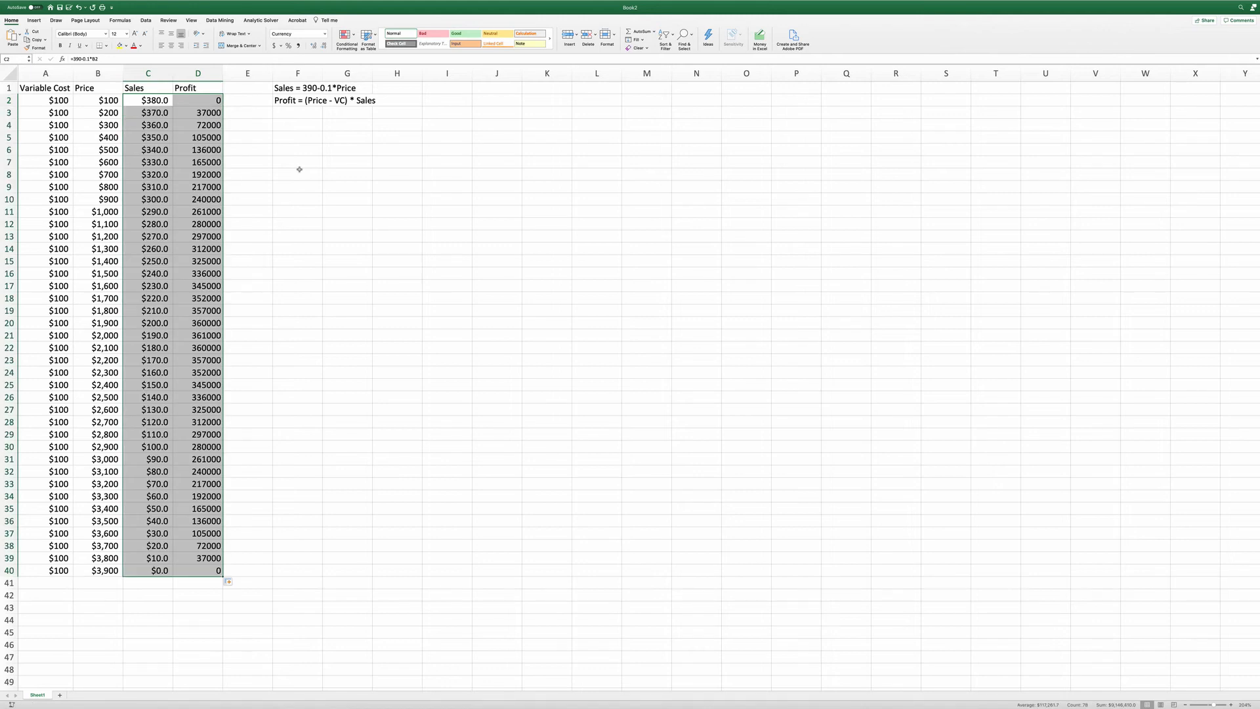
Step: Format the Profit values in D2:D40 in dollar accounting format with no decimal places
drag(205, 99, 200, 570)
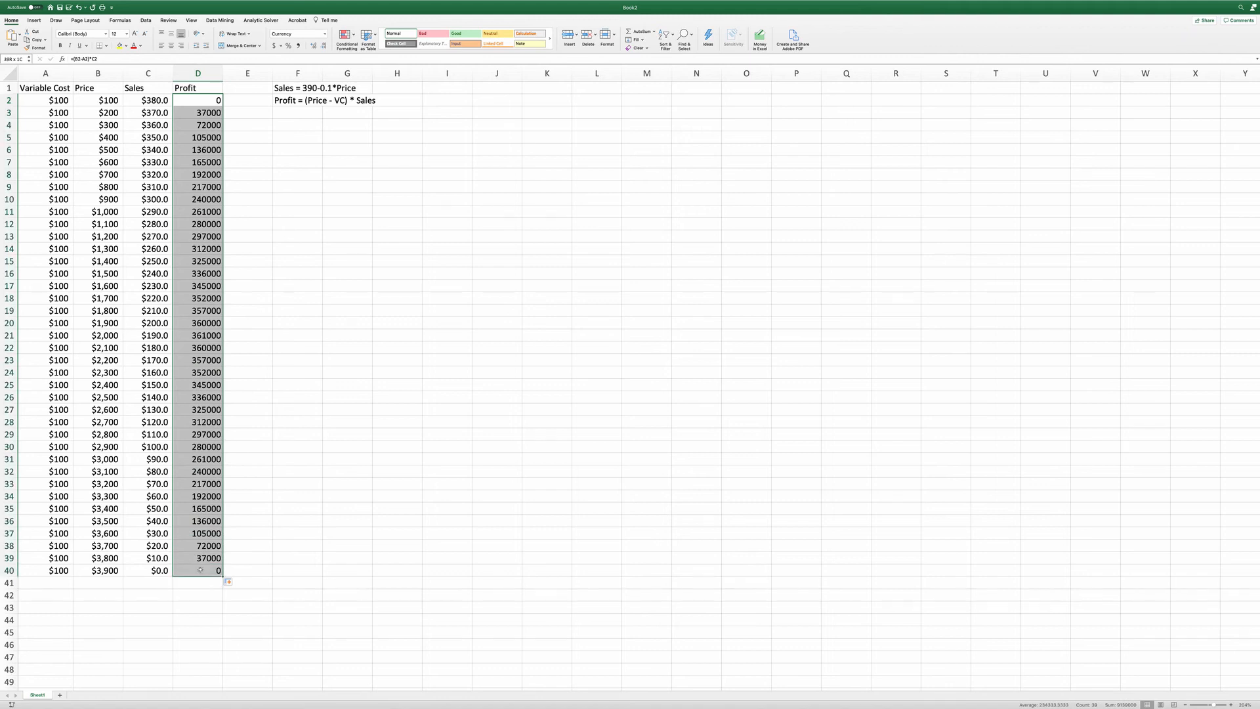
click(275, 45)
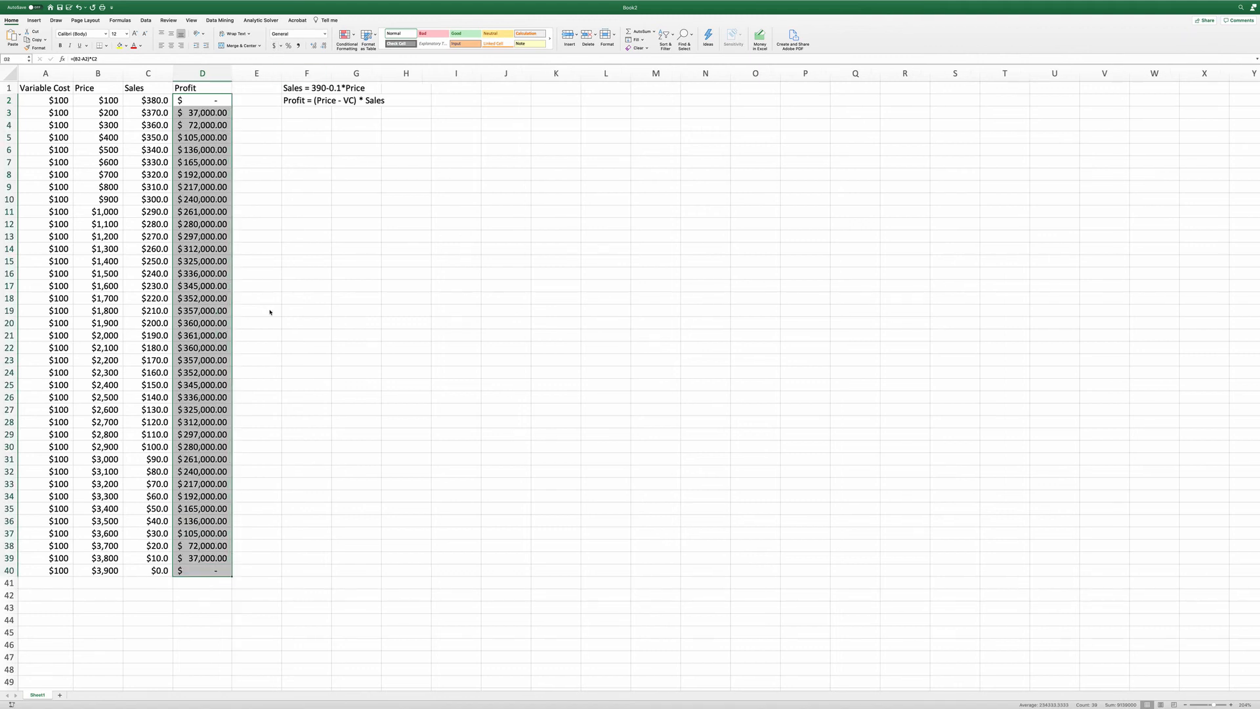
click(323, 46)
click(324, 46)
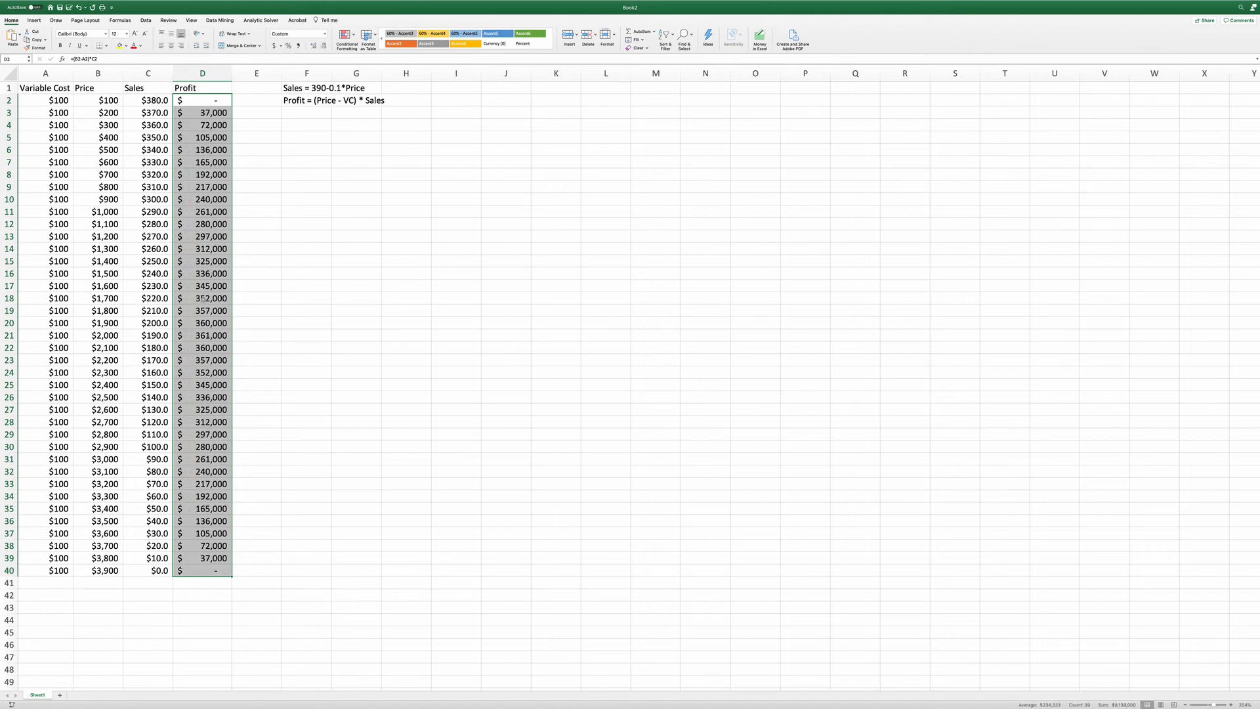
Step: Highlight the maximum-profit row, A21:D21, with the green Good cell style
click(212, 336)
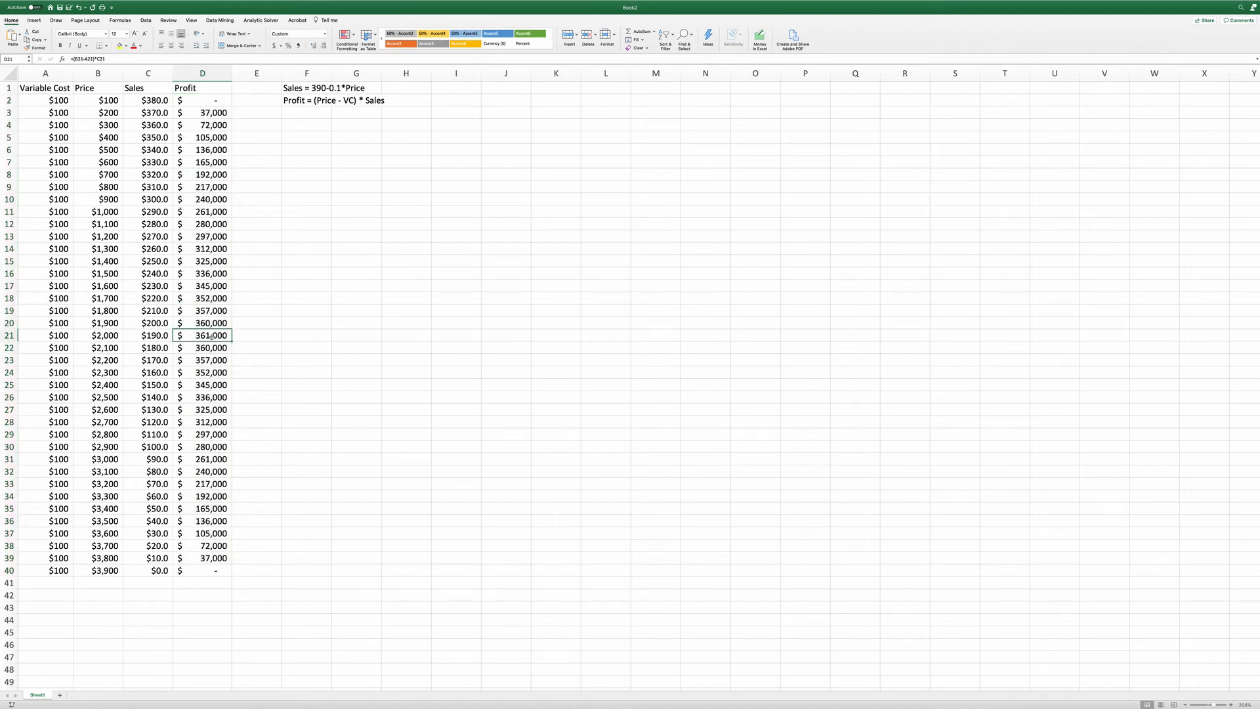
drag(59, 339, 211, 336)
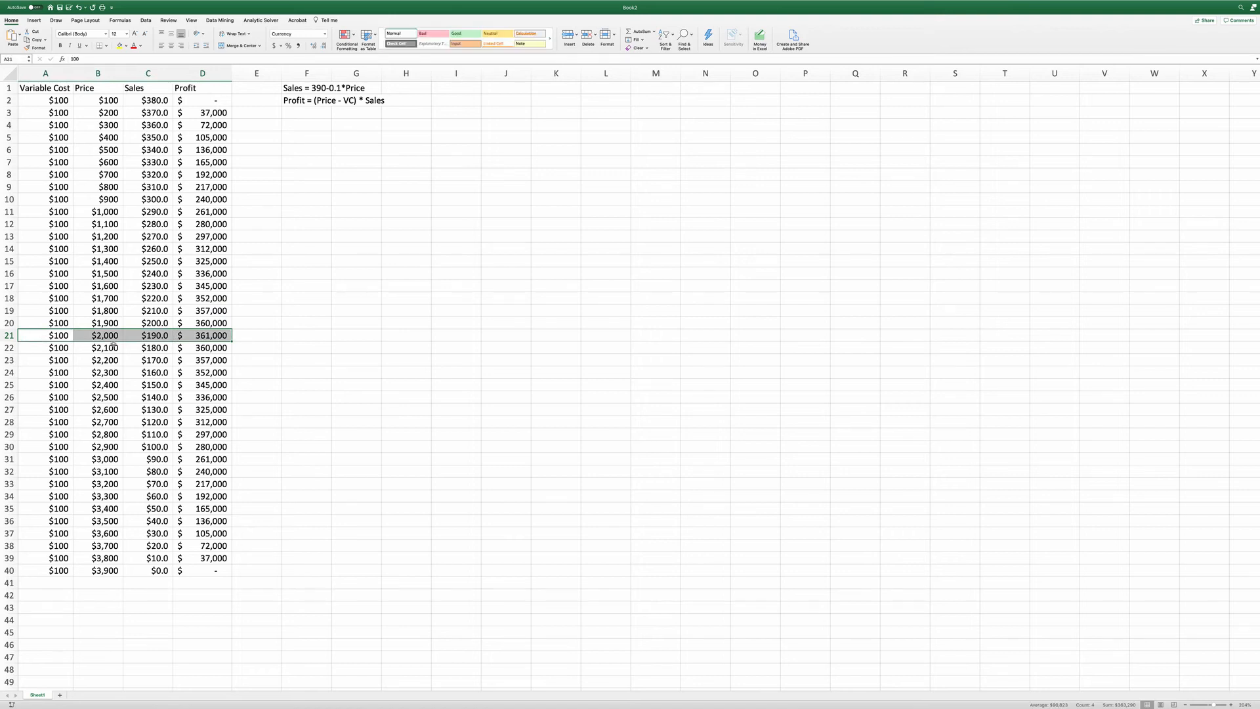
click(465, 34)
click(97, 336)
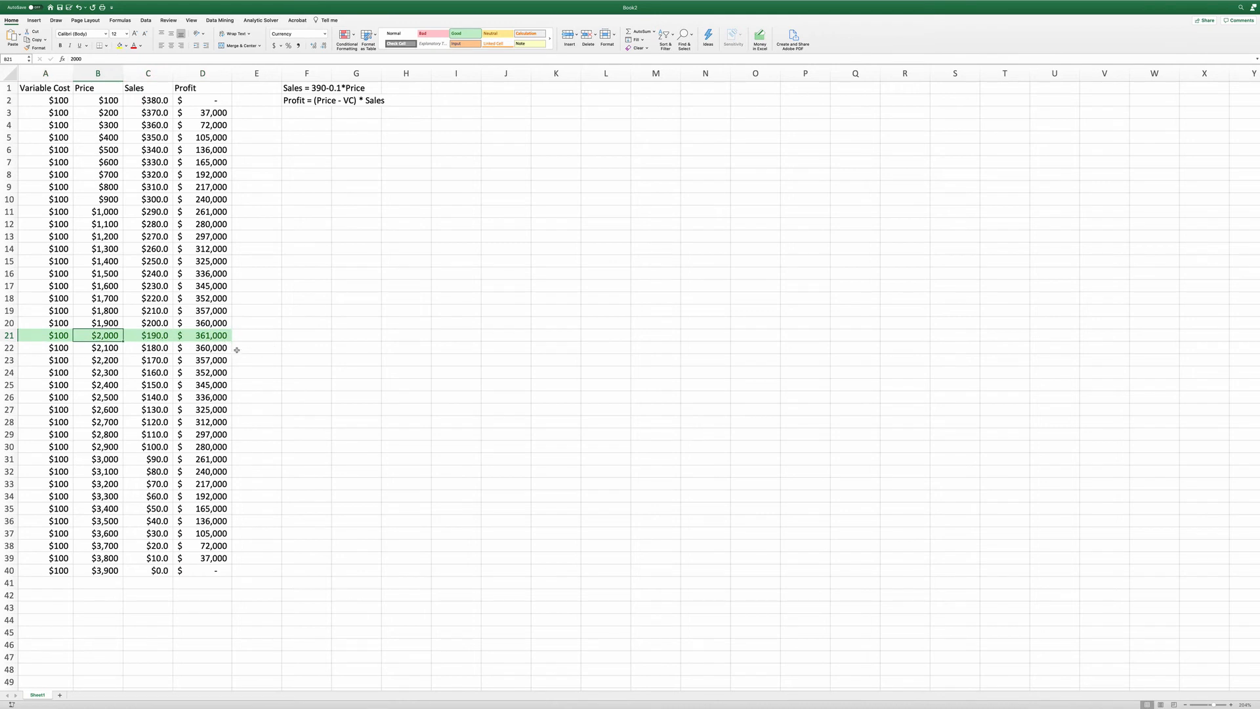
click(219, 341)
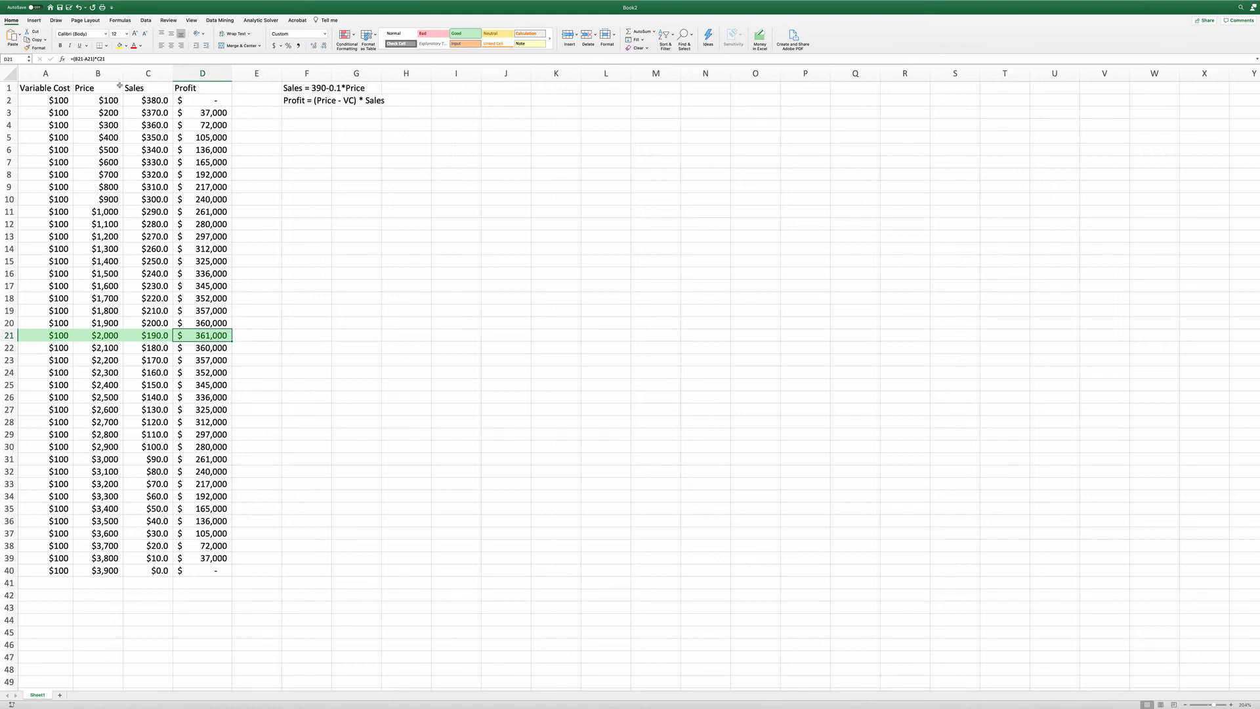
Step: Insert a scatter chart with smooth lines and no markers from Price B1:B40 and Profit D1:D40, and enlarge it
drag(114, 88, 111, 571)
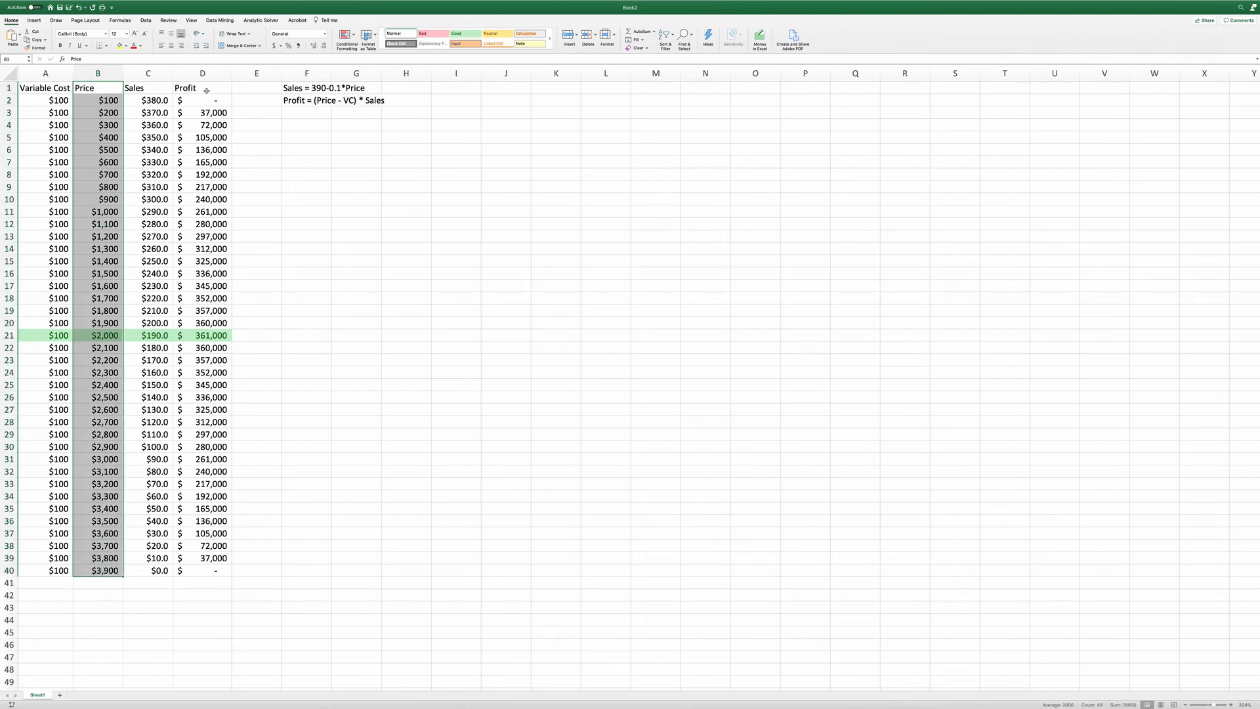
drag(206, 90, 215, 569)
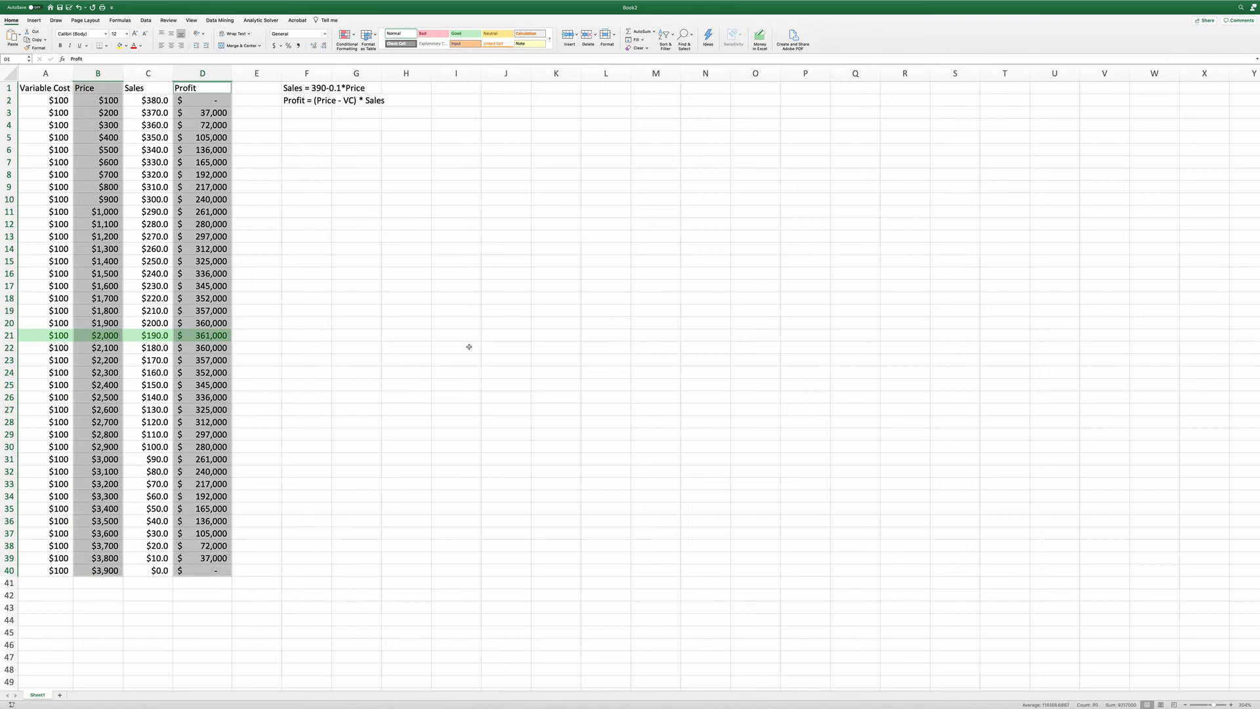
click(34, 21)
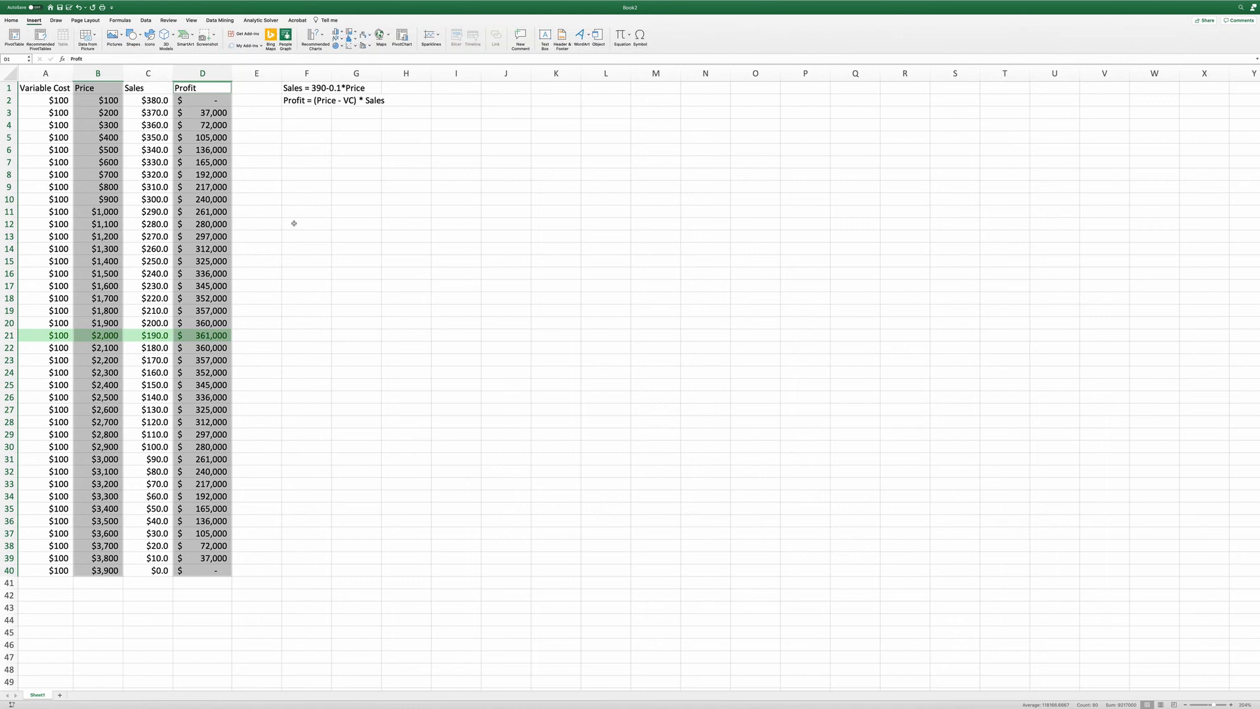
click(350, 46)
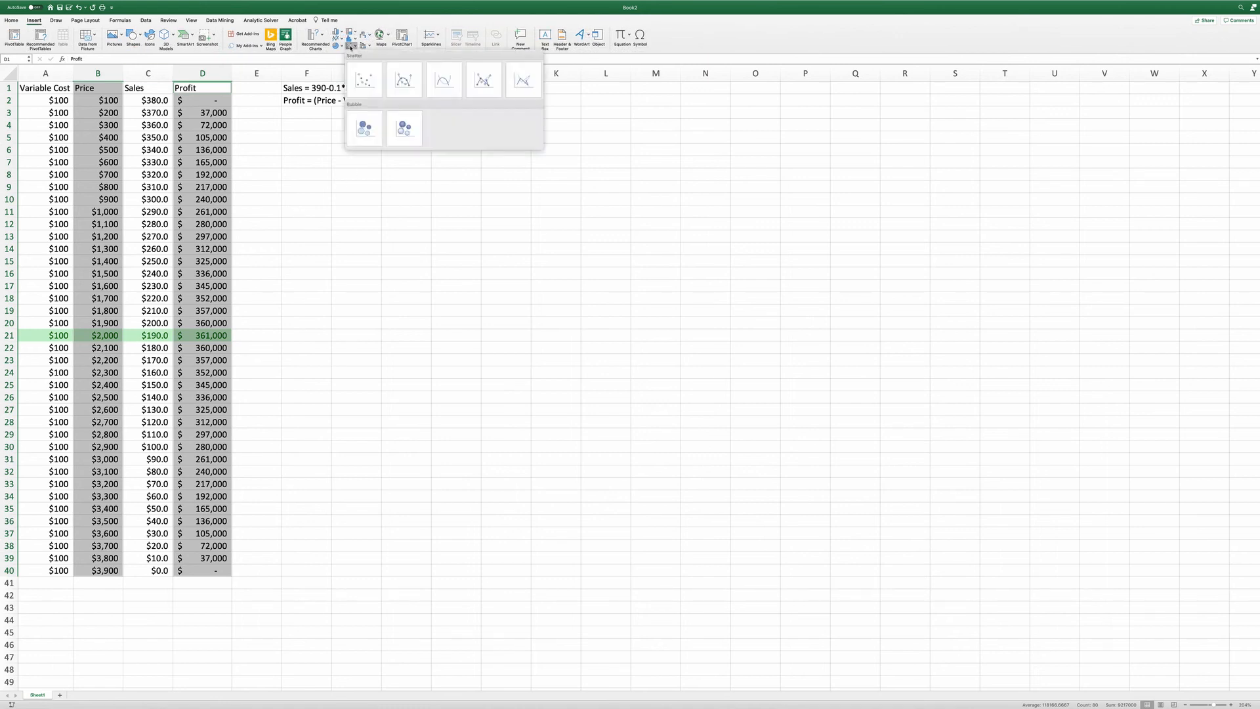
click(445, 80)
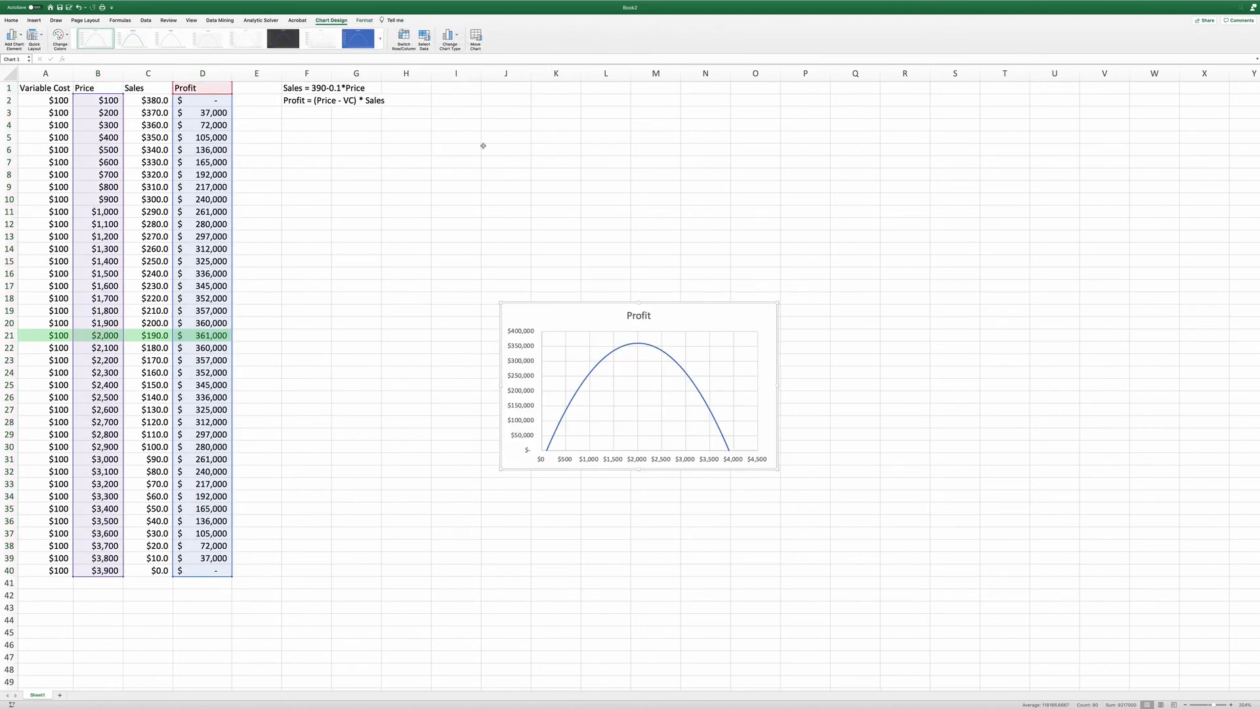
drag(501, 304, 426, 182)
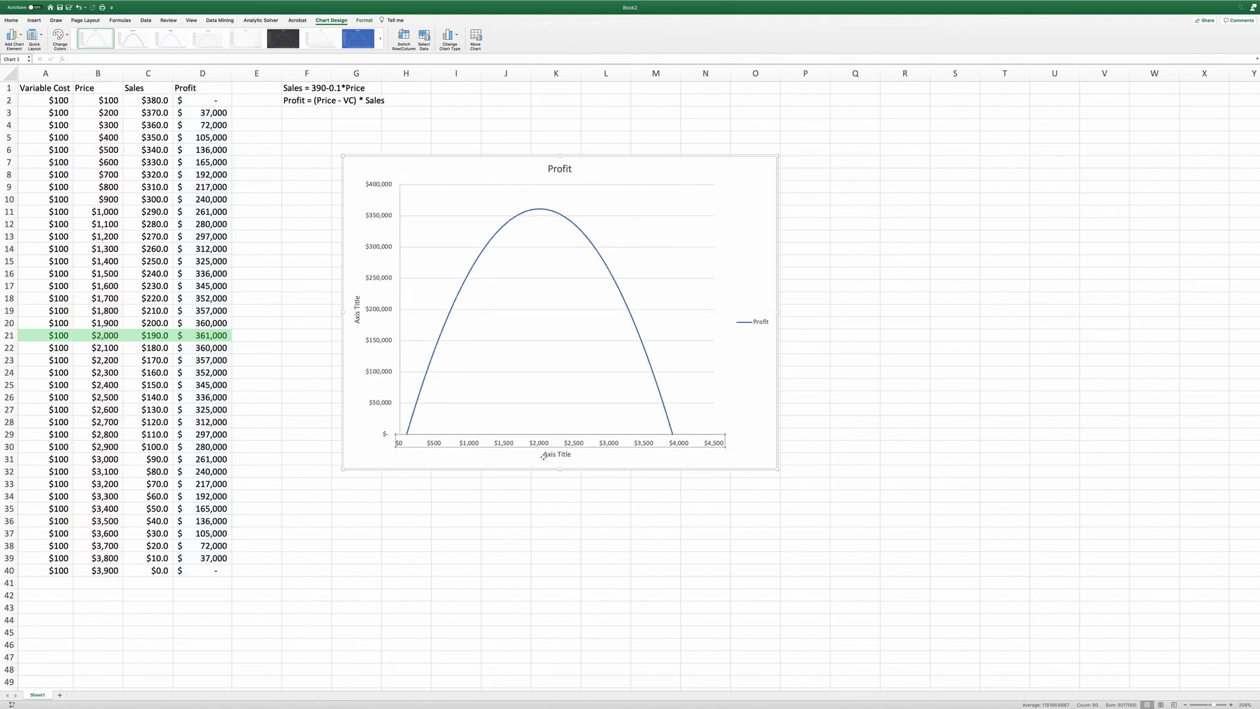
Step: Apply a chart layout with axis titles and a legend, and set the horizontal axis title to Price
click(563, 455)
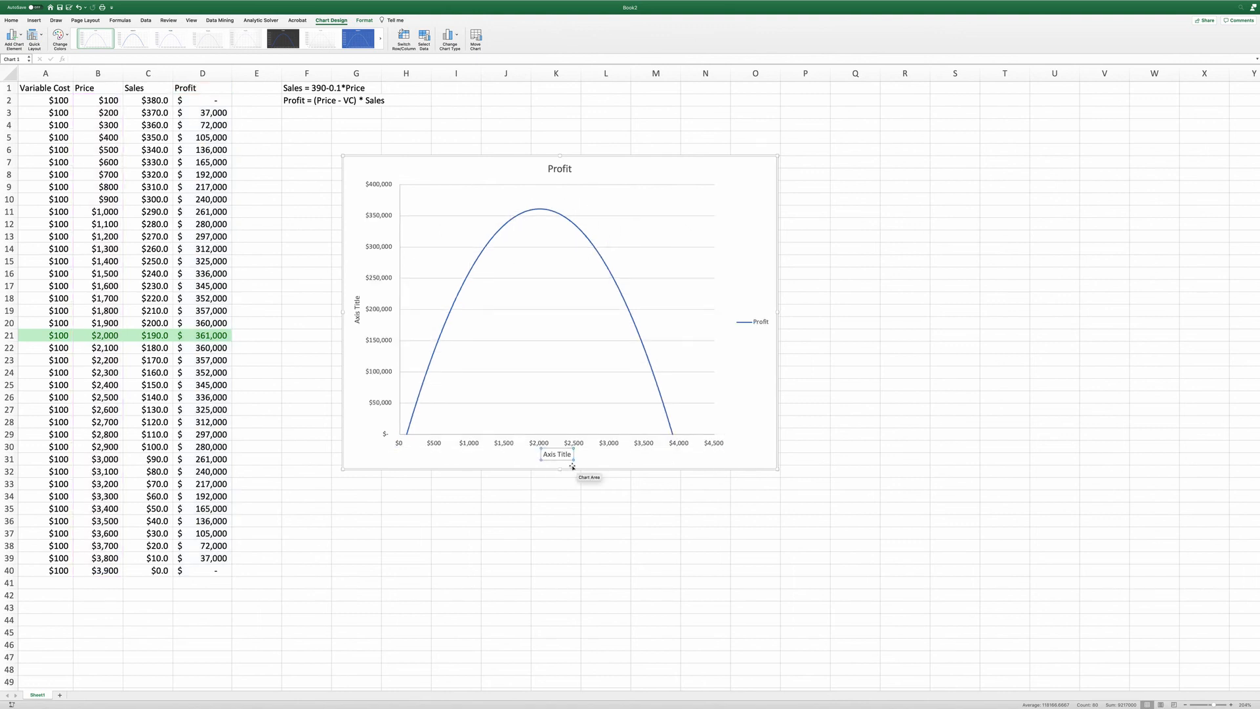
text(Price)
key(Delete)
key(Delete)
key(Delete)
key(Delete)
key(Delete)
key(Delete)
key(Delete)
key(Delete)
key(Delete)
key(Delete)
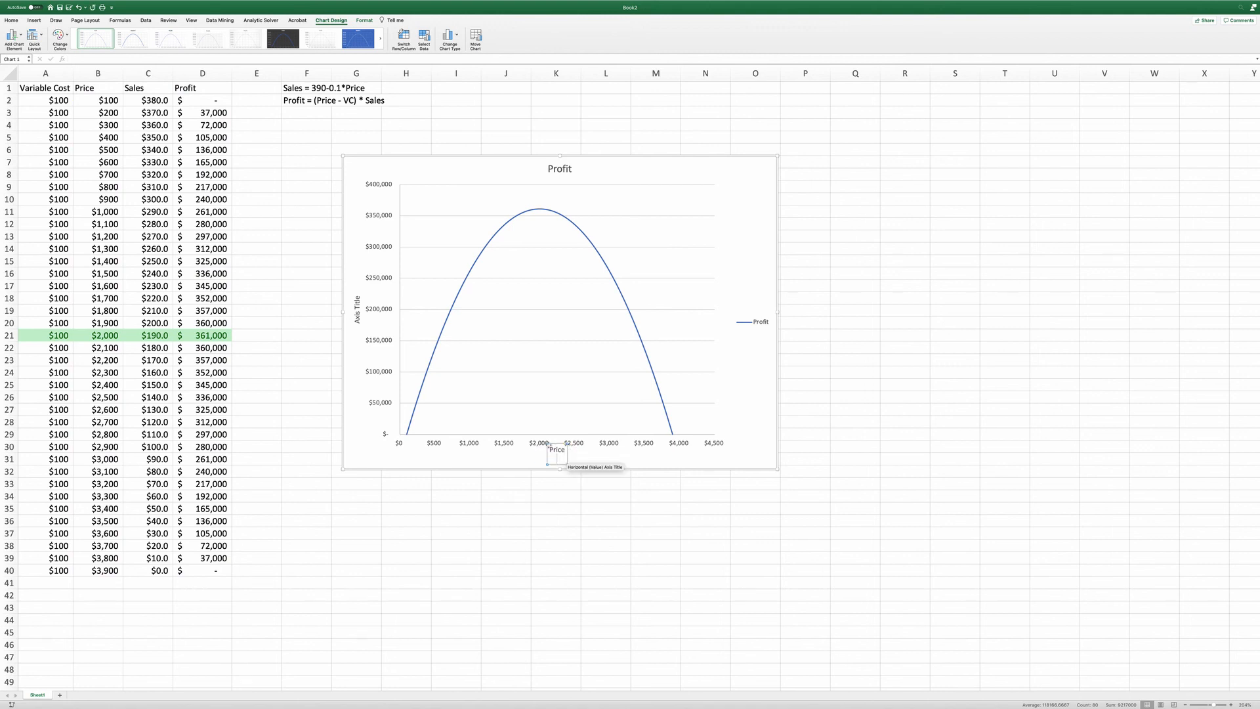
Step: Set the chart's vertical axis title to Profit
click(357, 313)
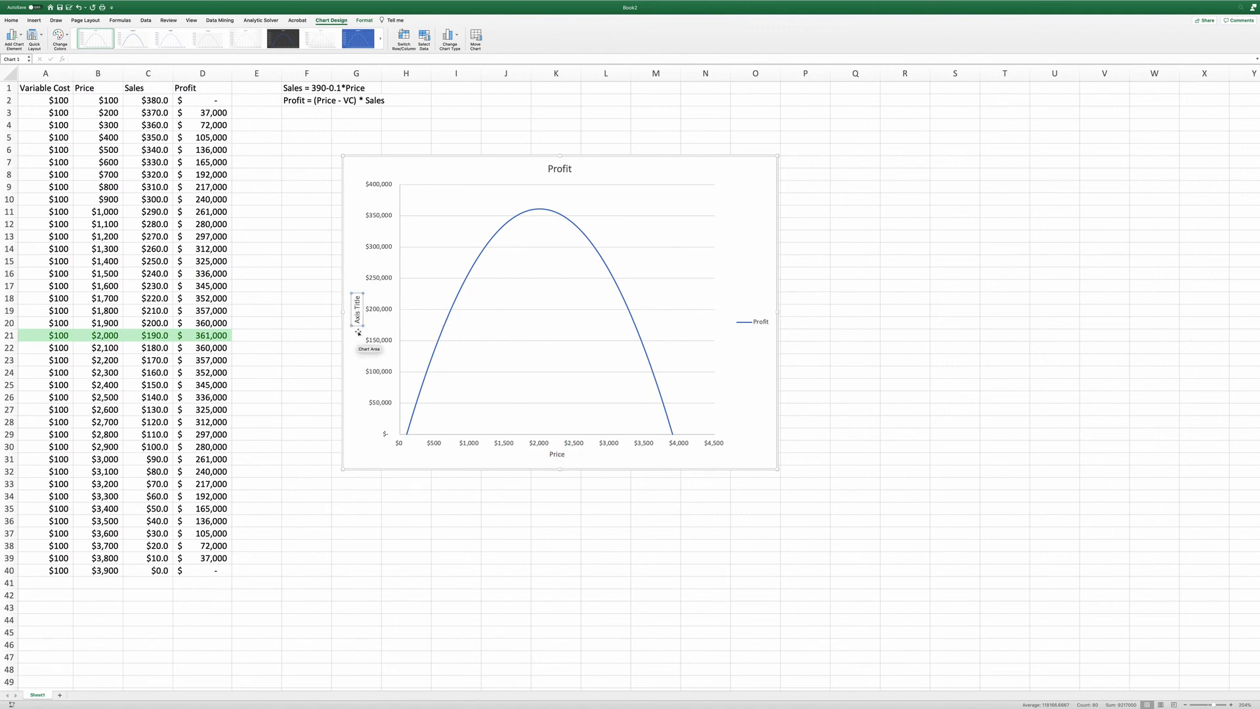
click(358, 325)
text(Profit)
click(355, 394)
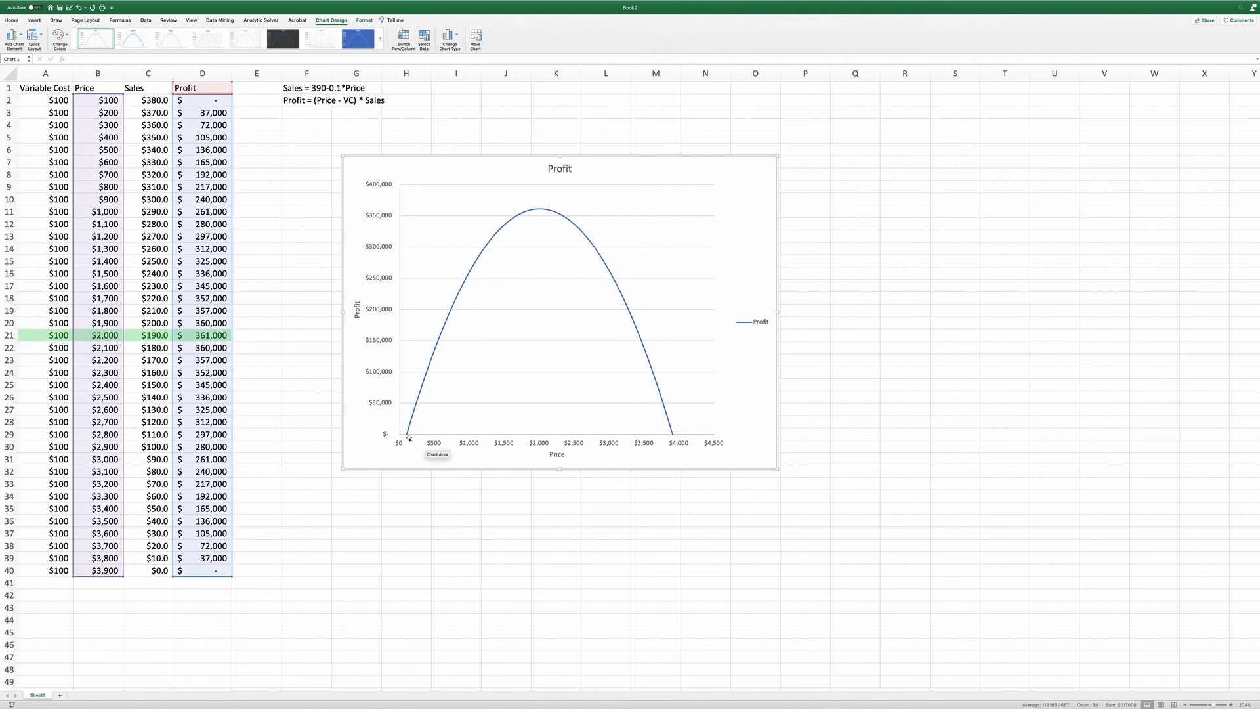
mouse_move(407, 439)
mouse_move(672, 438)
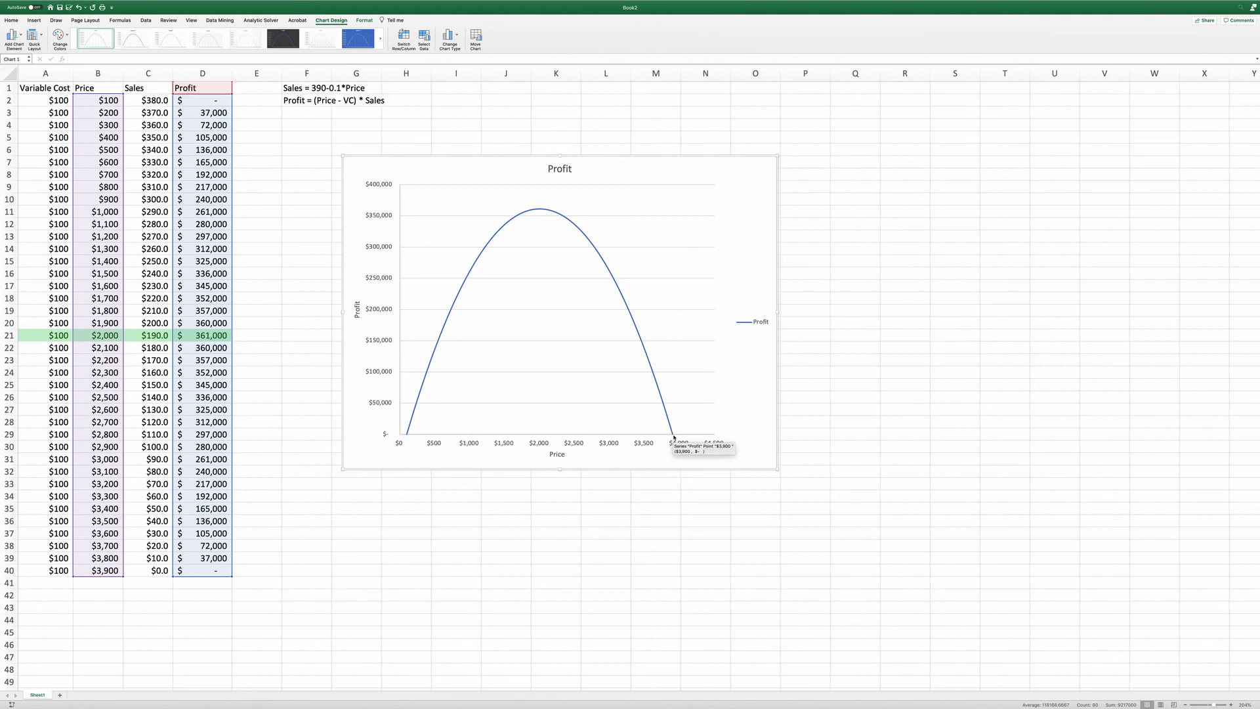